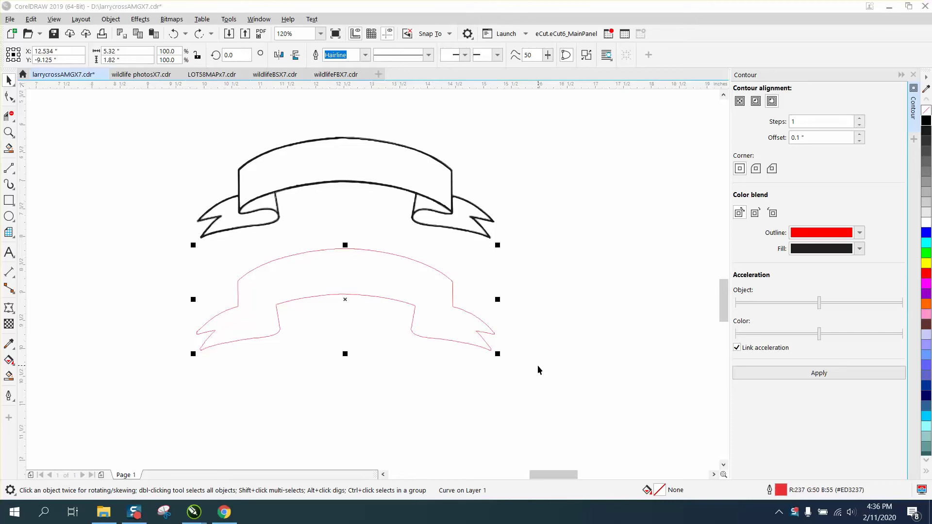
# Step: Zoom in on the banner's upper edge, zoom back out, and return to the Pick tool
pyautogui.click(9, 132)
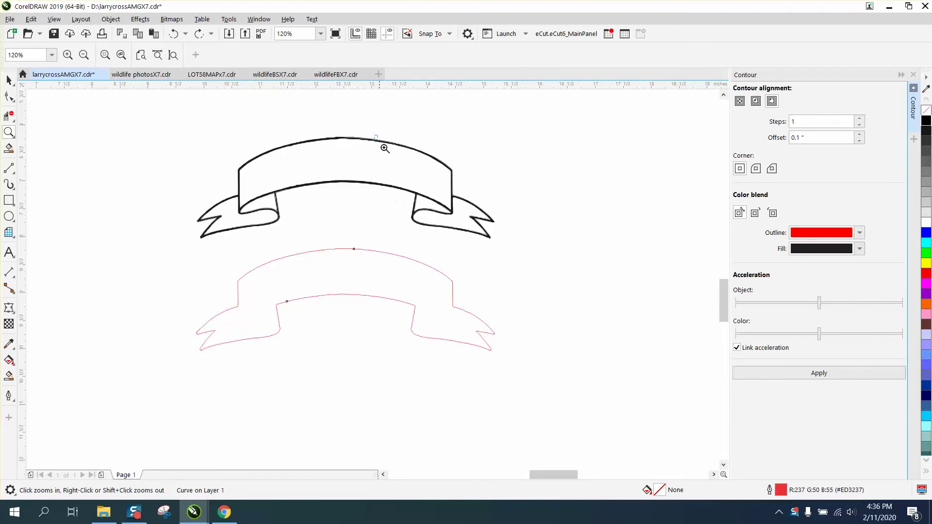
pyautogui.click(461, 178)
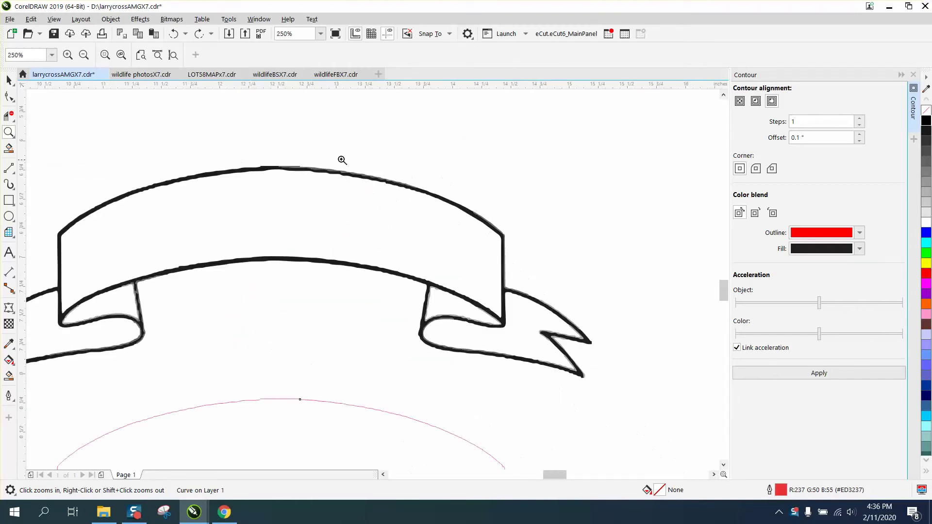
pyautogui.rightClick(319, 152)
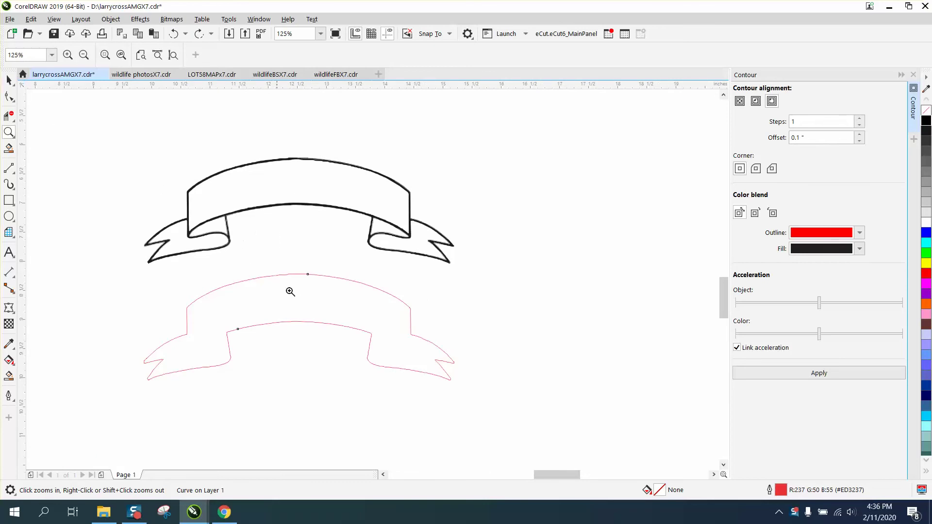
pyautogui.click(9, 80)
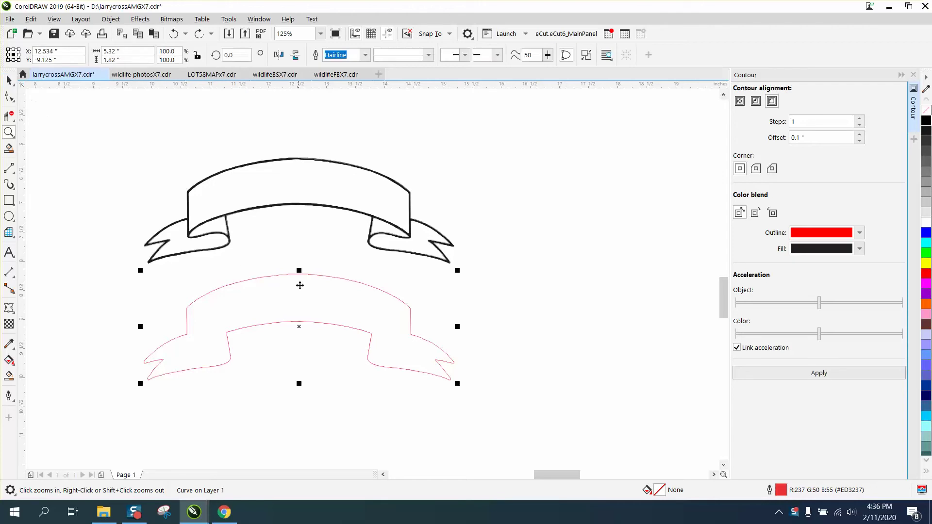
# Step: Delete the red outline copy and nudge the red traced outline down below the banner
pyautogui.press('Delete')
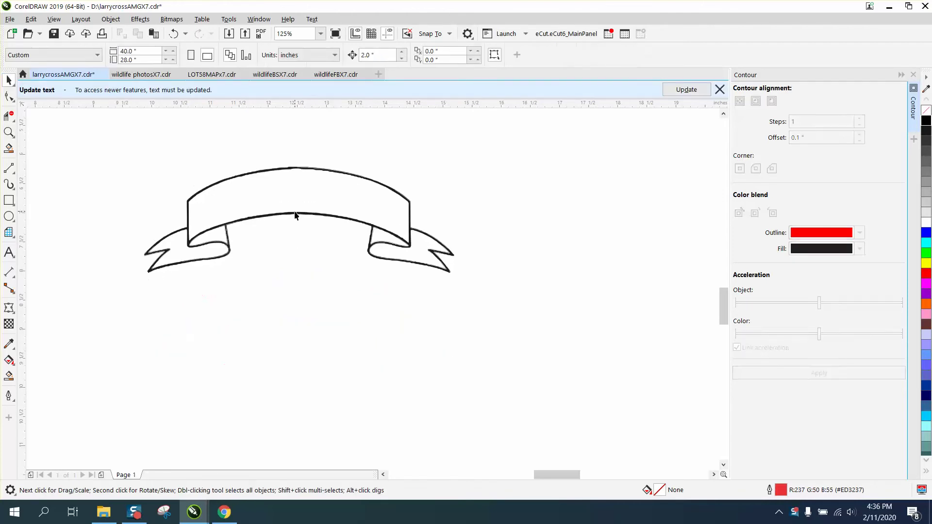
pyautogui.click(719, 89)
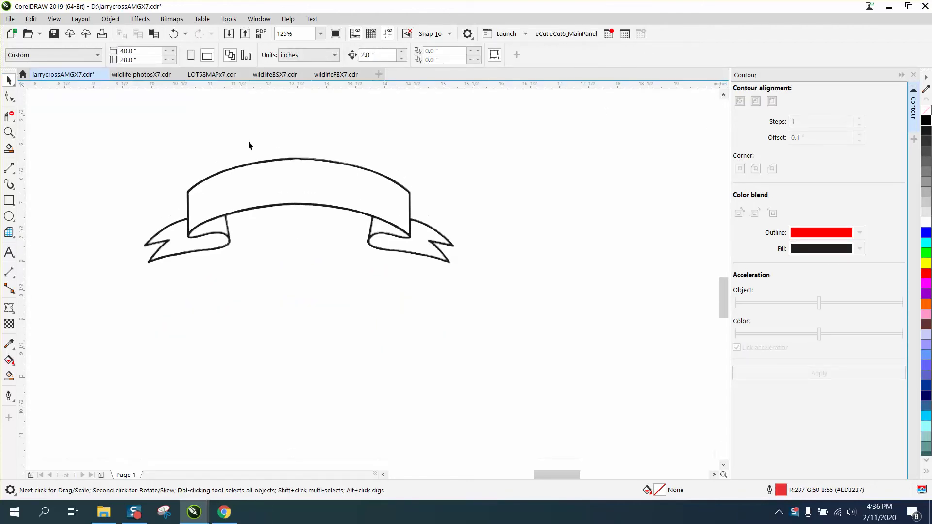
pyautogui.moveTo(611, 366); pyautogui.dragTo(611, 366)
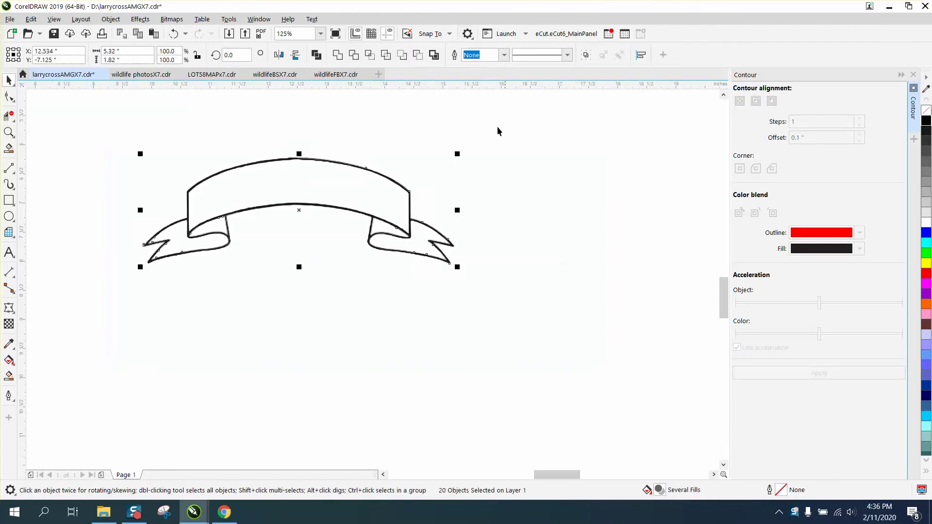
pyautogui.click(438, 57)
pyautogui.press('Down')
pyautogui.press('Down')
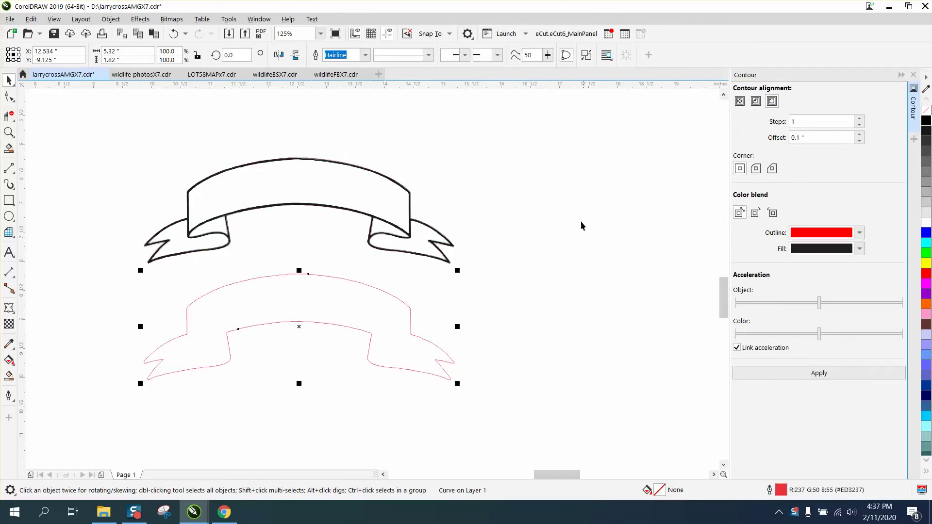
# Step: Apply a one-step outside contour with a 0.1-inch offset to the red outline
pyautogui.click(771, 102)
pyautogui.click(808, 138)
pyautogui.click(826, 375)
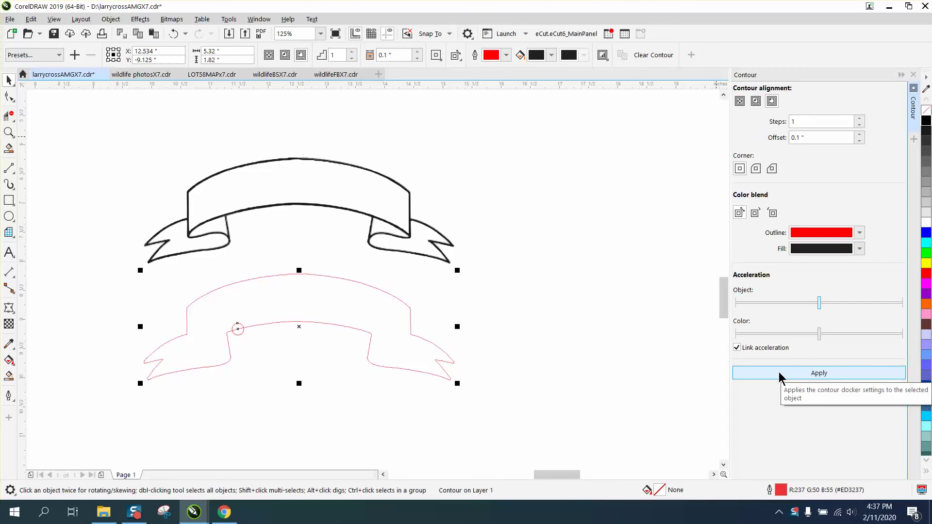
# Step: Zoom into the kink on the red outline's inner edge and delete its two stray nodes
pyautogui.click(9, 131)
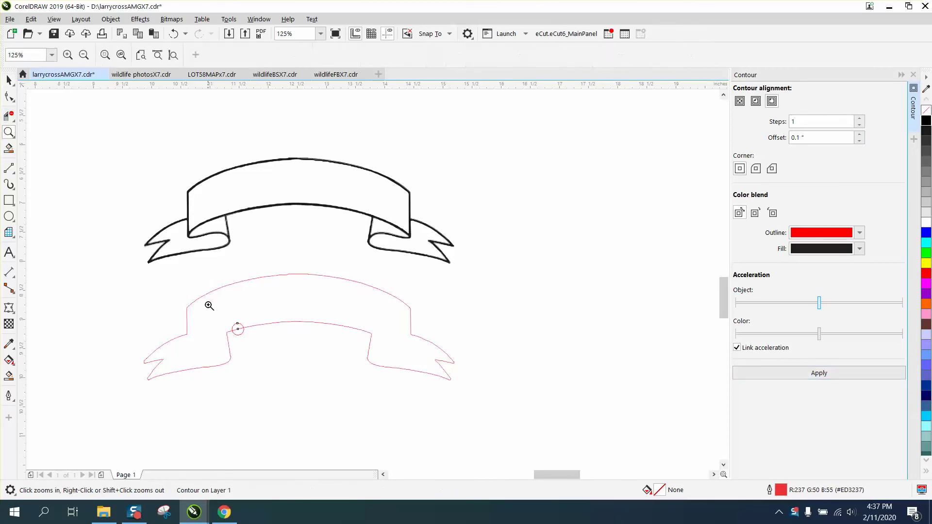
pyautogui.moveTo(208, 306); pyautogui.dragTo(299, 358)
pyautogui.moveTo(179, 177); pyautogui.dragTo(369, 293)
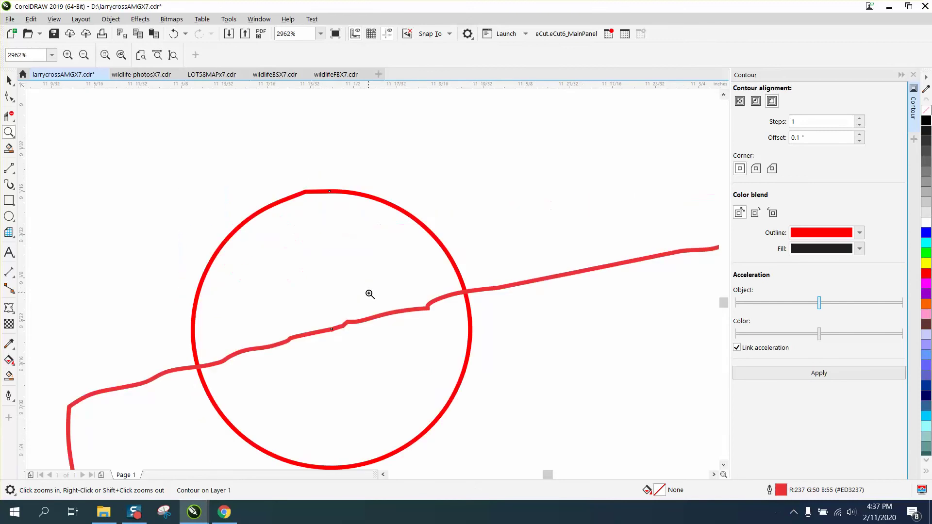
pyautogui.moveTo(304, 295); pyautogui.dragTo(413, 371)
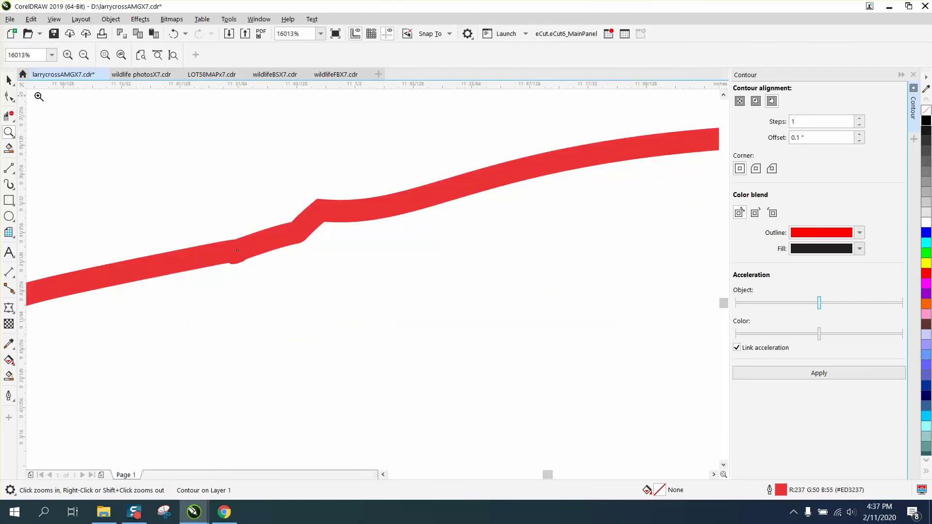
pyautogui.click(9, 96)
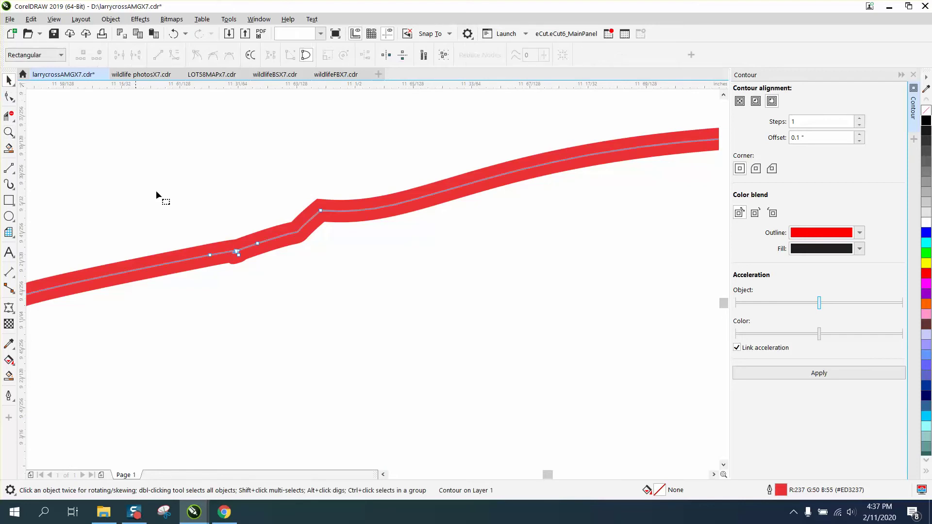
pyautogui.click(238, 253)
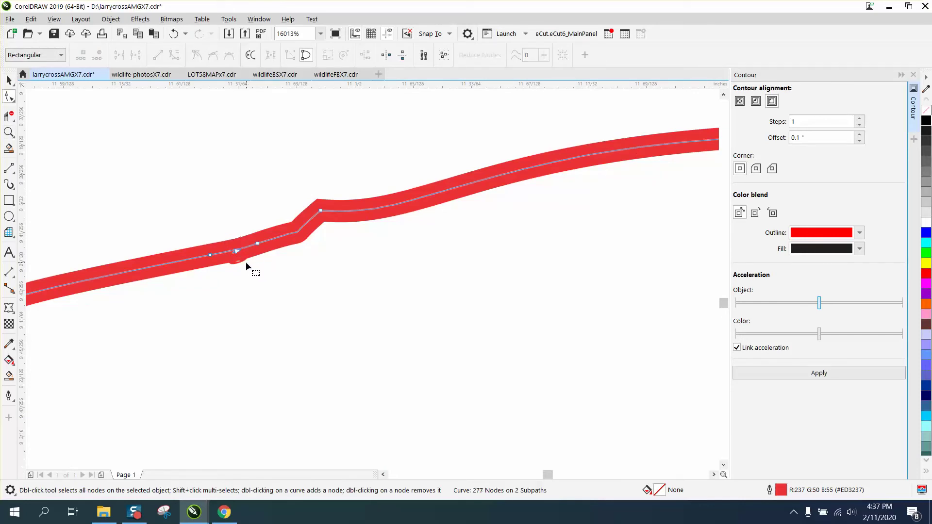
pyautogui.doubleClick(237, 252)
pyautogui.doubleClick(237, 253)
pyautogui.scroll(-2, 266, 261)
pyautogui.scroll(-5, 310, 265)
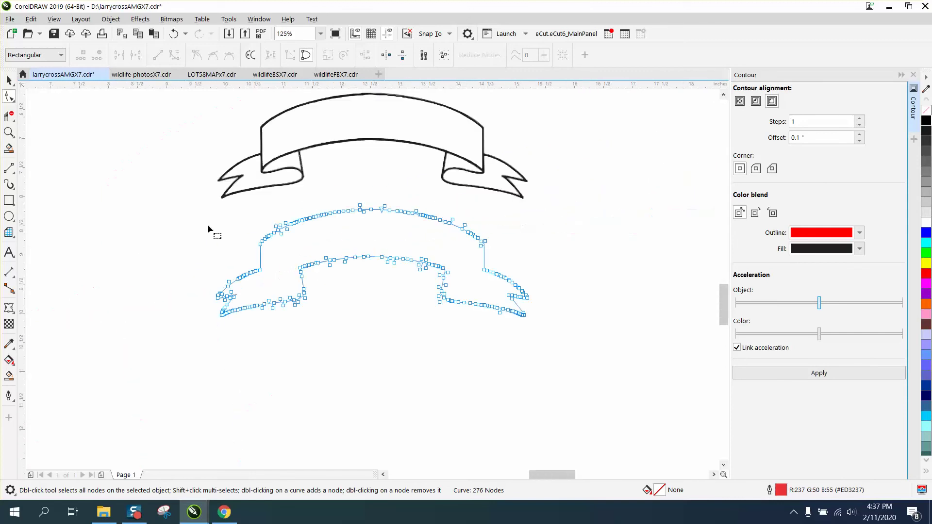
pyautogui.click(10, 81)
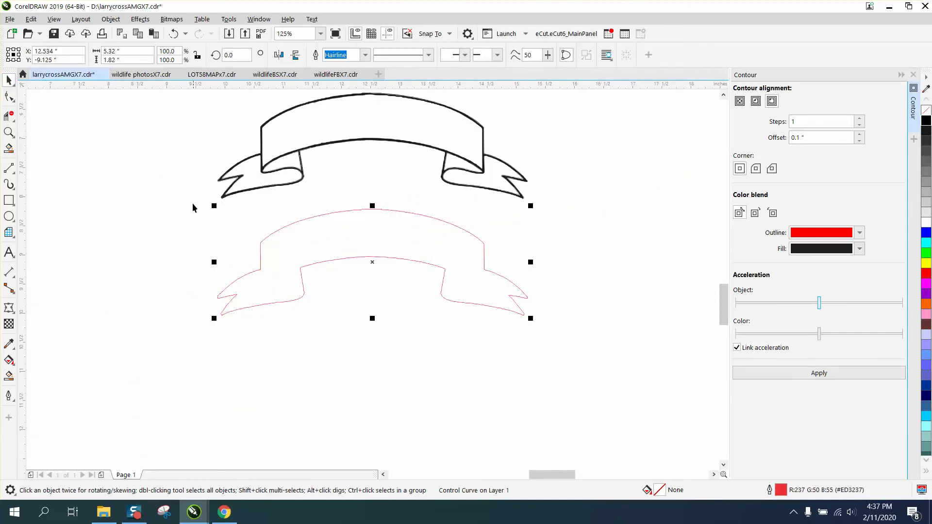
# Step: Select the red ribbon outline and zoom in closely on its top corner
pyautogui.moveTo(193, 205); pyautogui.dragTo(212, 271)
pyautogui.moveTo(569, 384); pyautogui.dragTo(570, 384)
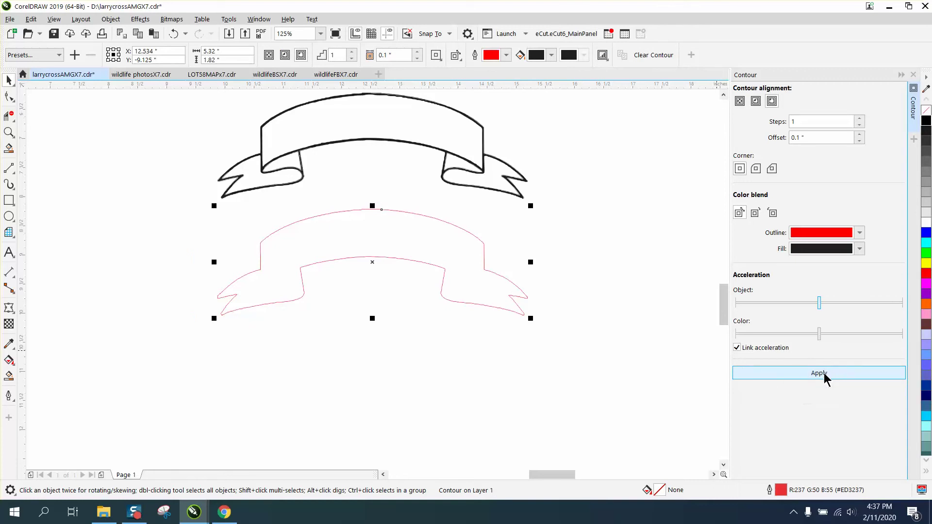
pyautogui.click(602, 279)
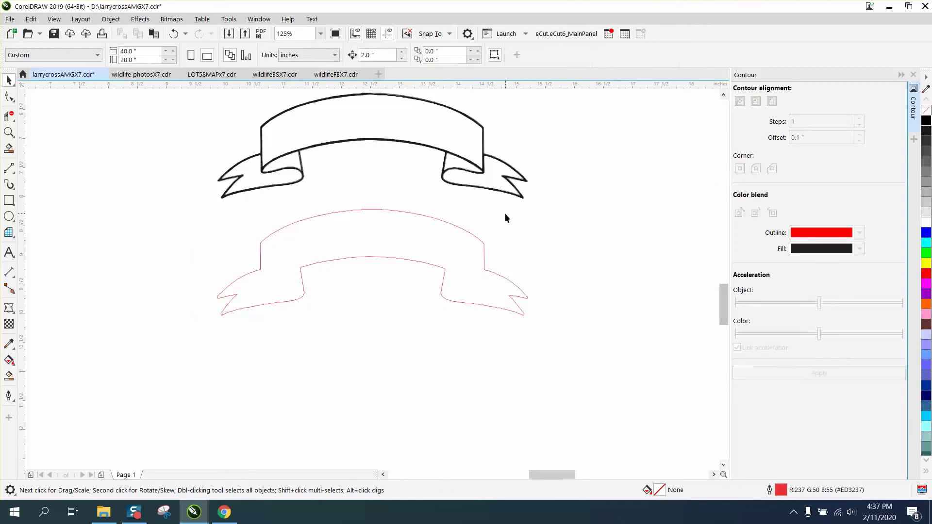
pyautogui.click(470, 237)
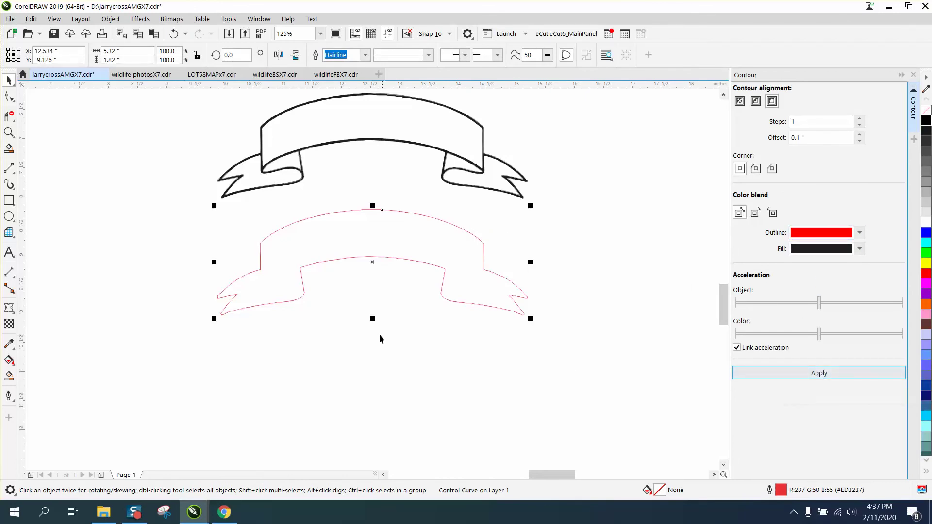
pyautogui.click(9, 132)
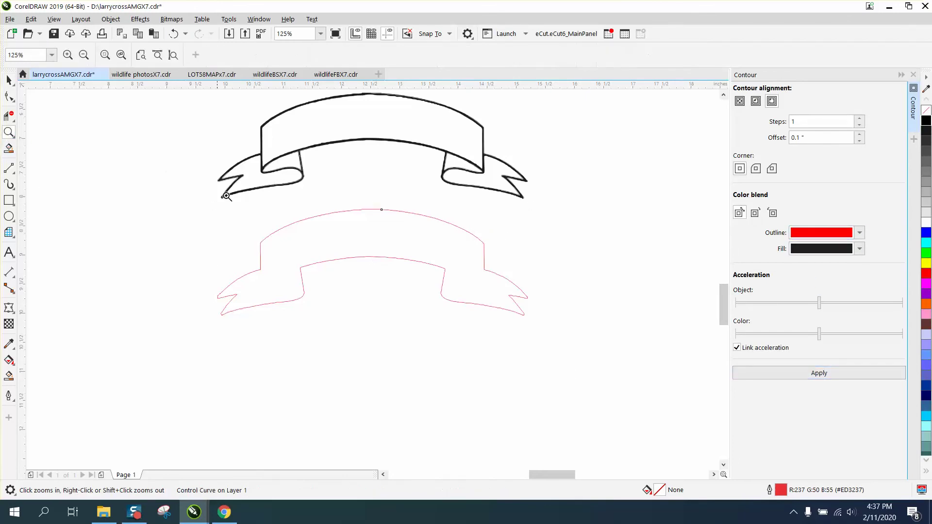
pyautogui.moveTo(281, 207); pyautogui.dragTo(447, 300)
pyautogui.rightClick(385, 283)
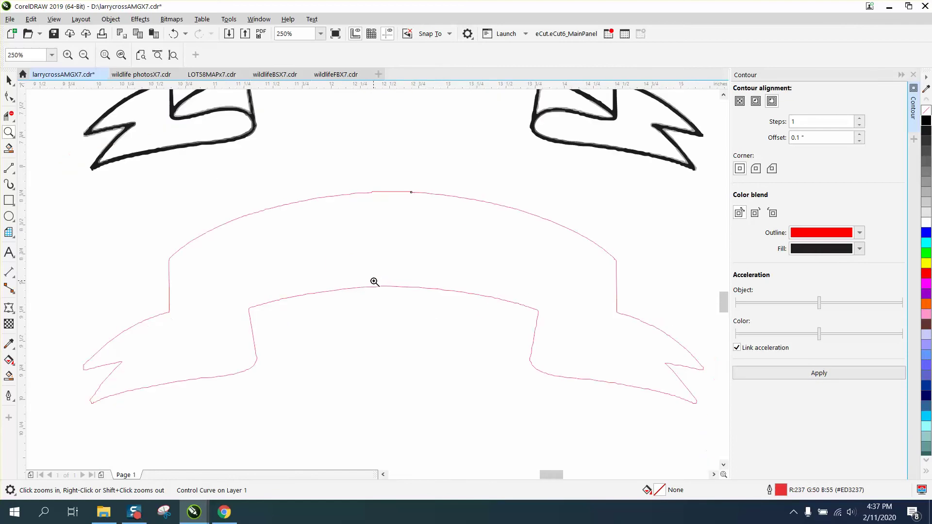
pyautogui.rightClick(359, 285)
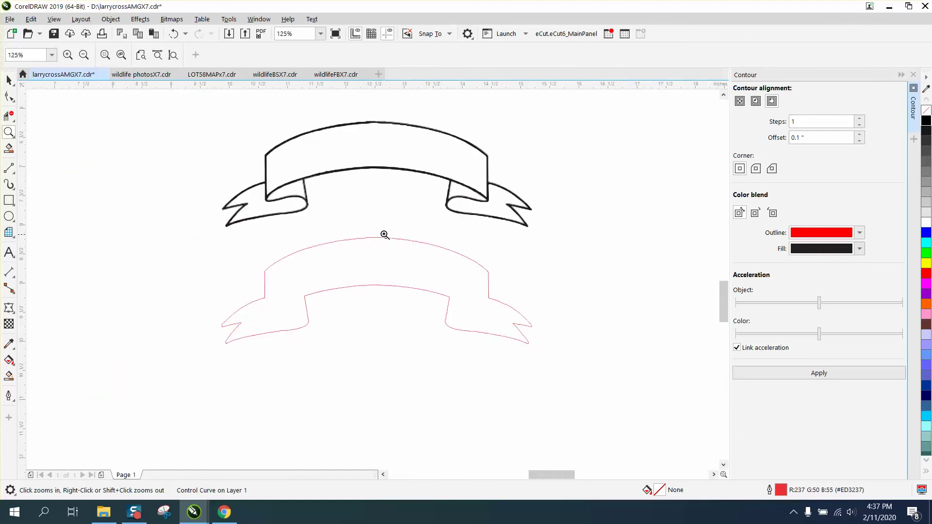
pyautogui.moveTo(378, 231); pyautogui.dragTo(429, 309)
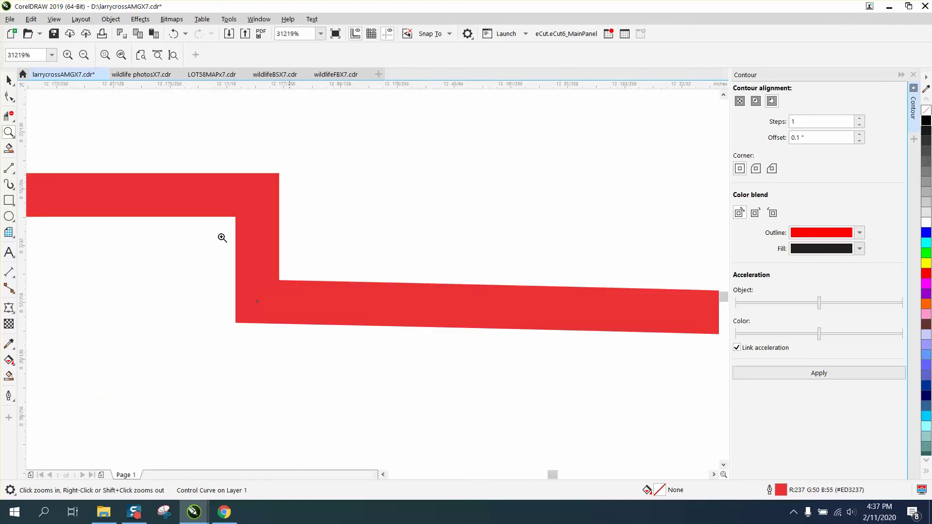
# Step: Delete the stepped corner node from the top of the red outline
pyautogui.click(9, 97)
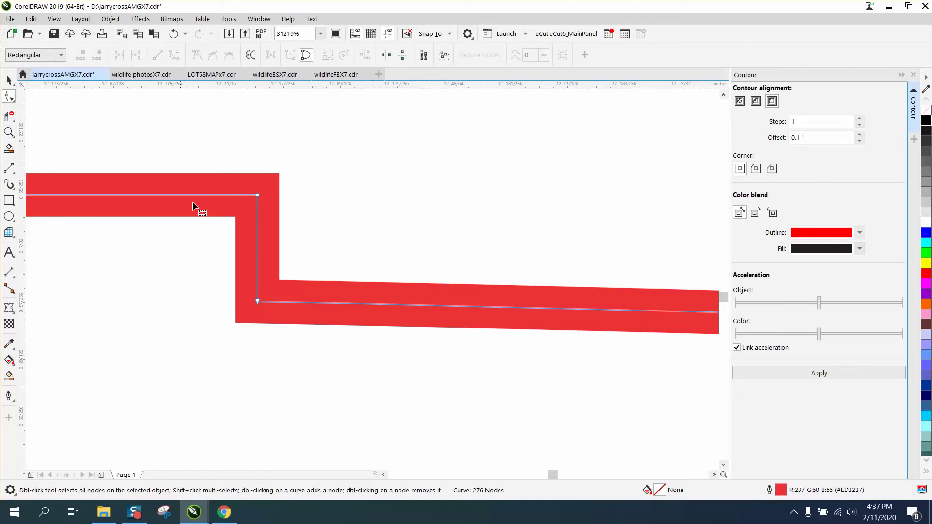
pyautogui.moveTo(216, 164); pyautogui.dragTo(321, 229)
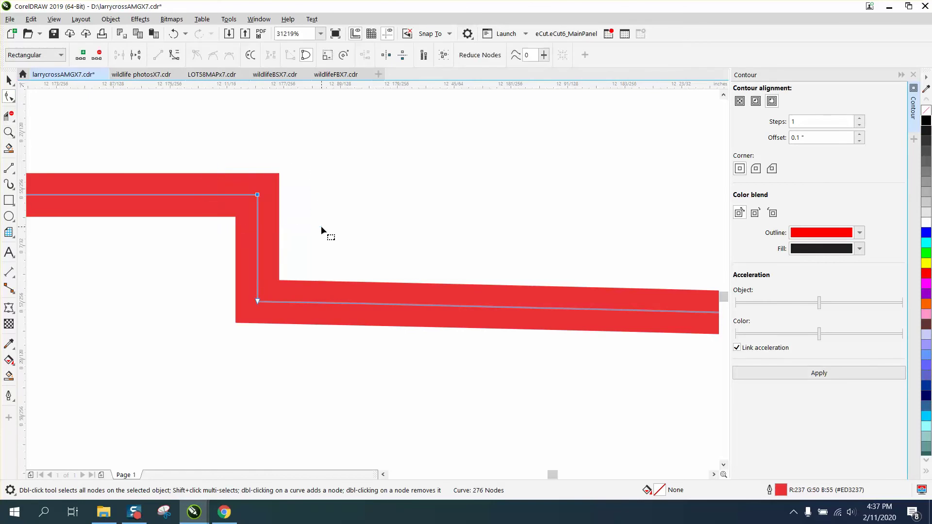
pyautogui.press('Delete')
pyautogui.scroll(-3, 321, 231)
pyautogui.scroll(-3, 410, 263)
pyautogui.scroll(-2, 411, 264)
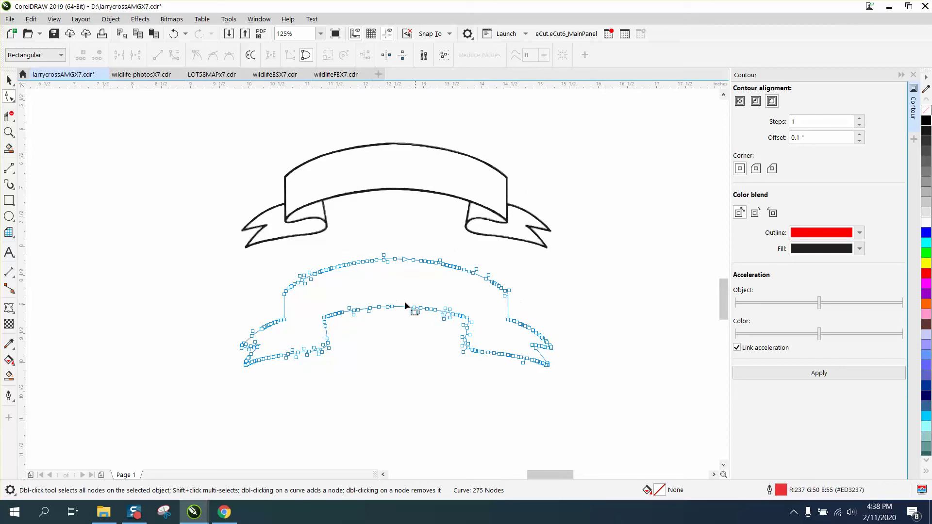
pyautogui.click(9, 79)
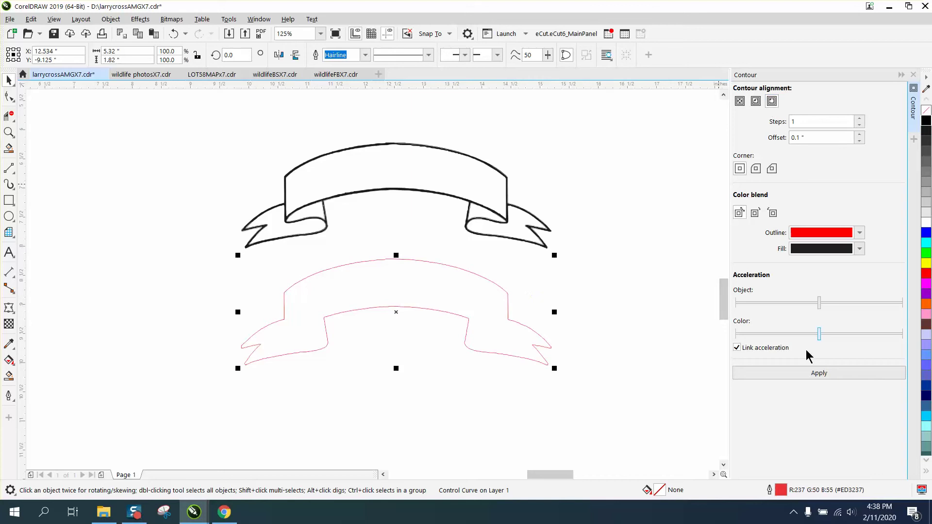
# Step: Reapply the contour to the red outline and dismiss the offset-too-large warning
pyautogui.click(816, 373)
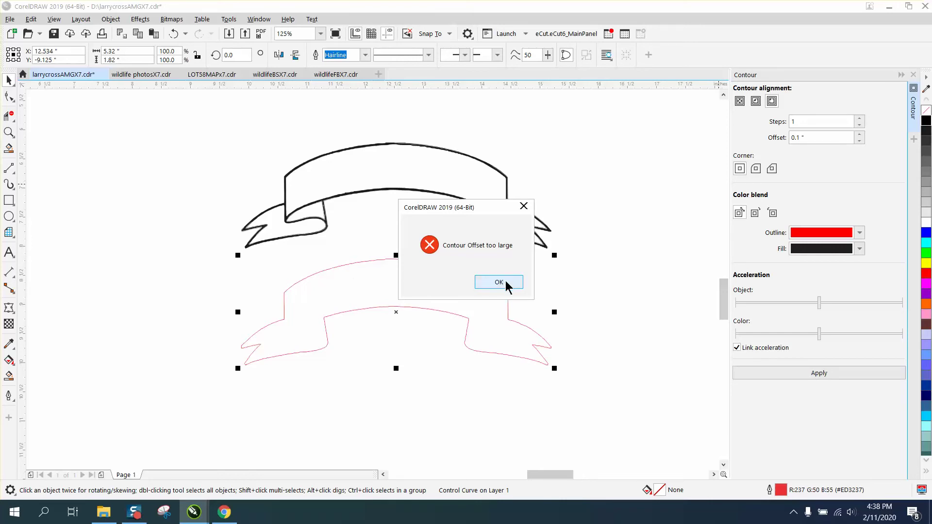
pyautogui.click(507, 285)
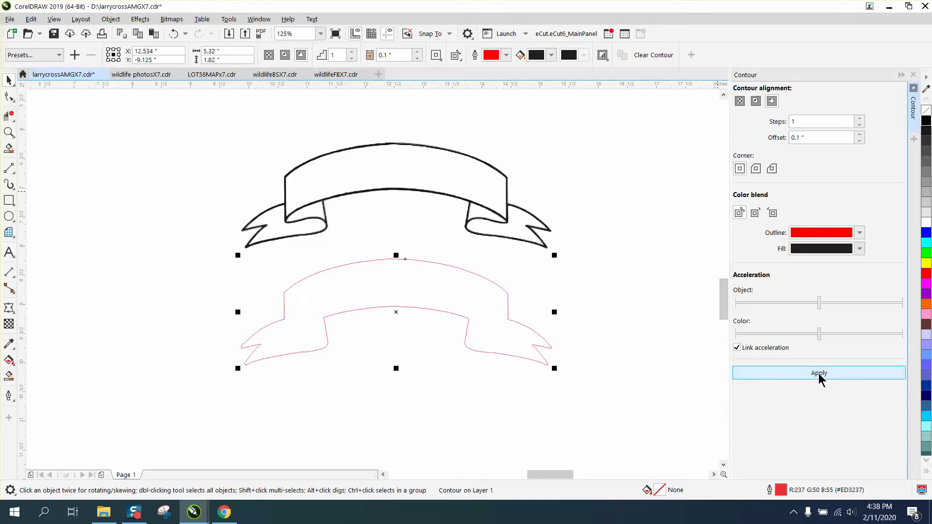
# Step: Apply an inside contour to the red traced ribbon curve
pyautogui.click(649, 149)
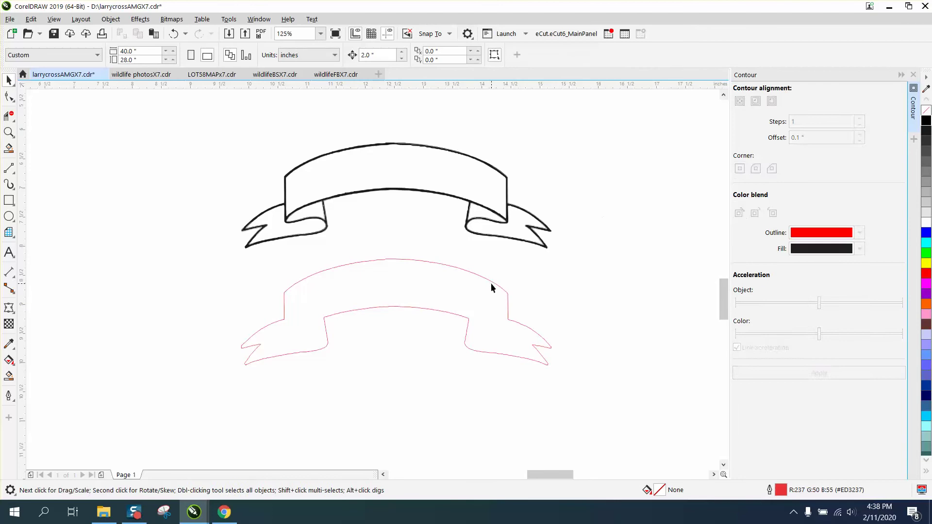
pyautogui.click(491, 284)
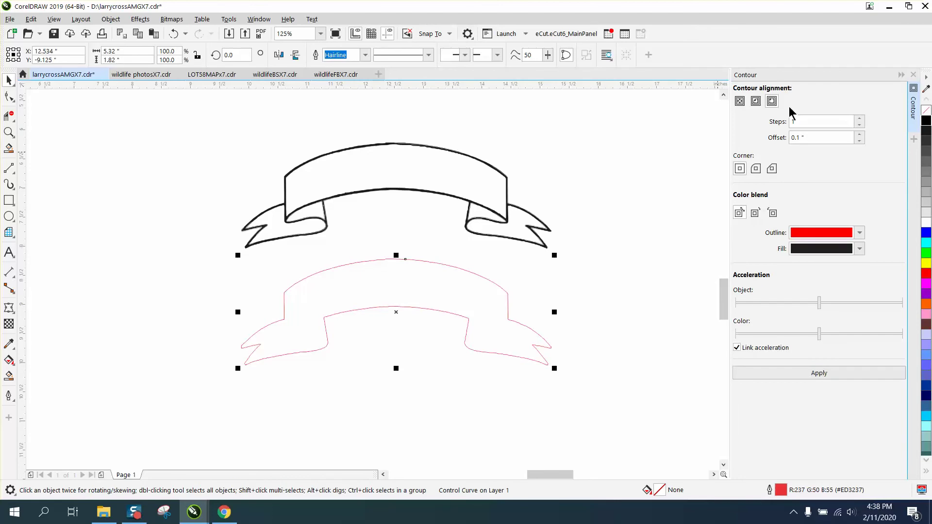
pyautogui.click(755, 101)
pyautogui.click(820, 371)
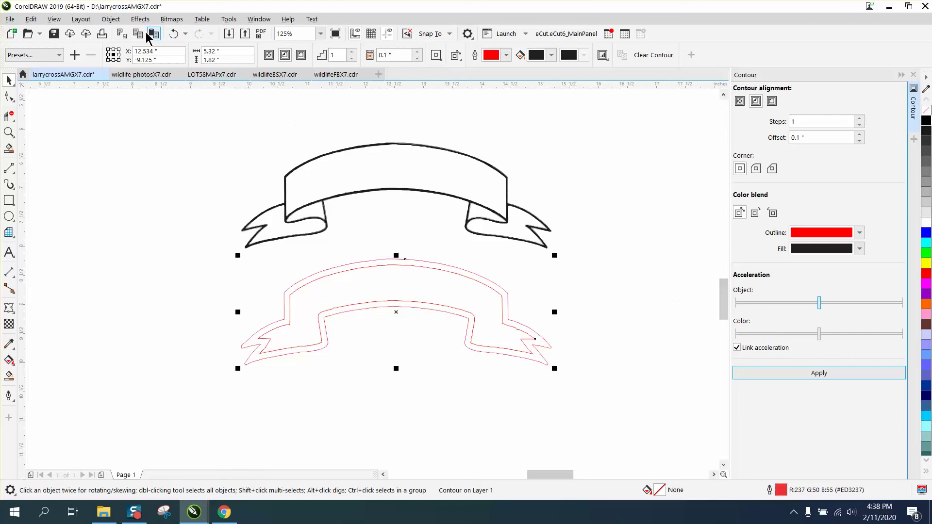
# Step: Break the contour apart and move the inner curve down below the original
pyautogui.click(111, 19)
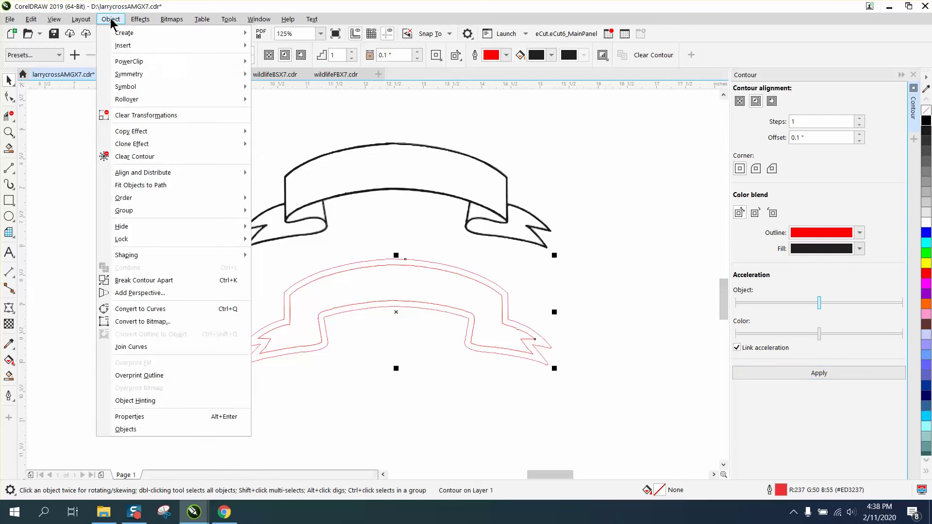
pyautogui.click(144, 280)
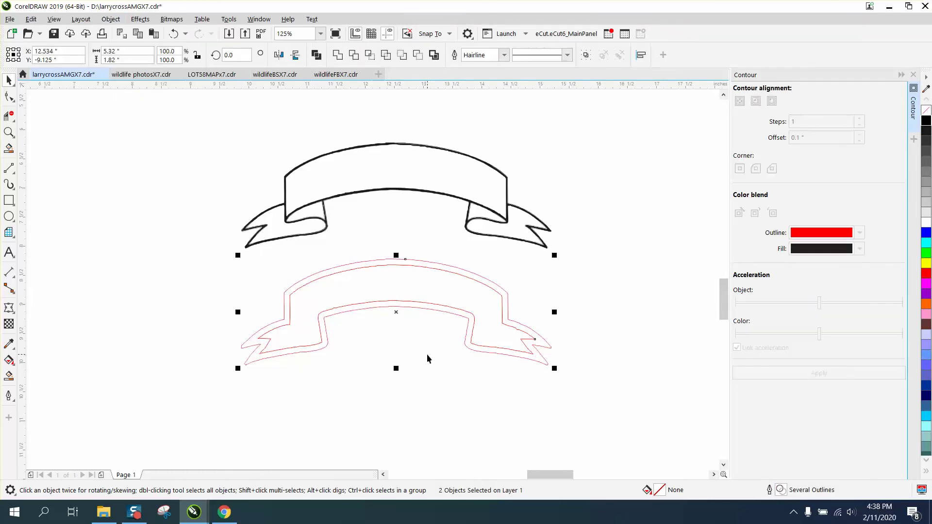
pyautogui.click(427, 356)
pyautogui.click(407, 281)
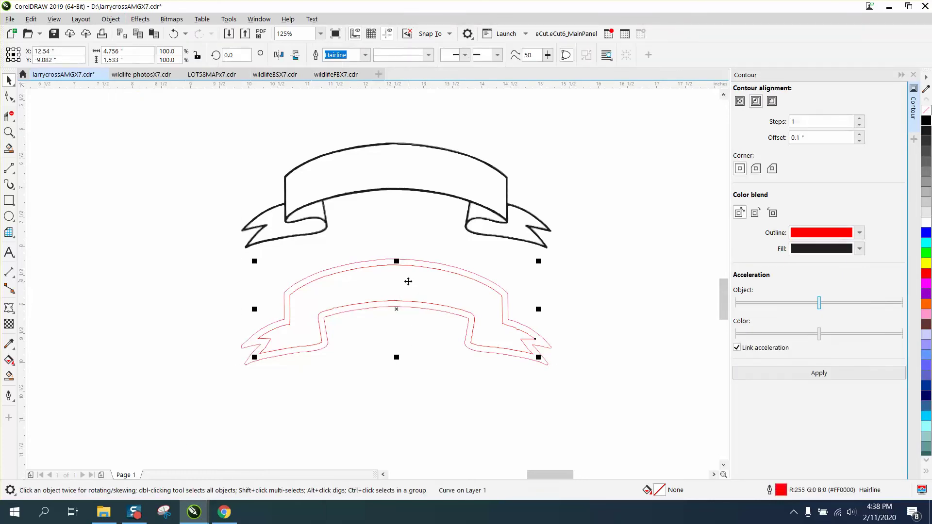
pyautogui.press('Down')
pyautogui.press('Down')
pyautogui.press('Down')
pyautogui.scroll(-1, 339, 288)
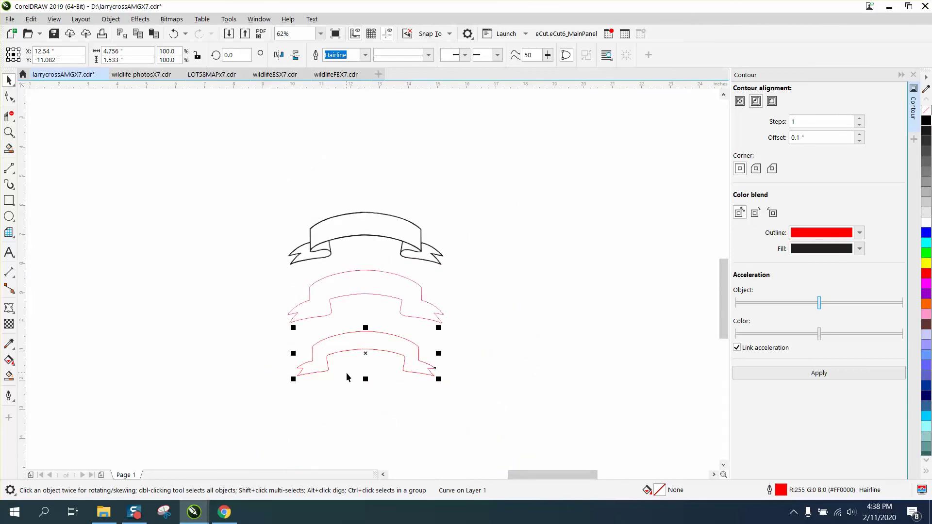
# Step: Apply an outside contour, undo it, and reapply it with a 0.2-inch offset
pyautogui.click(773, 102)
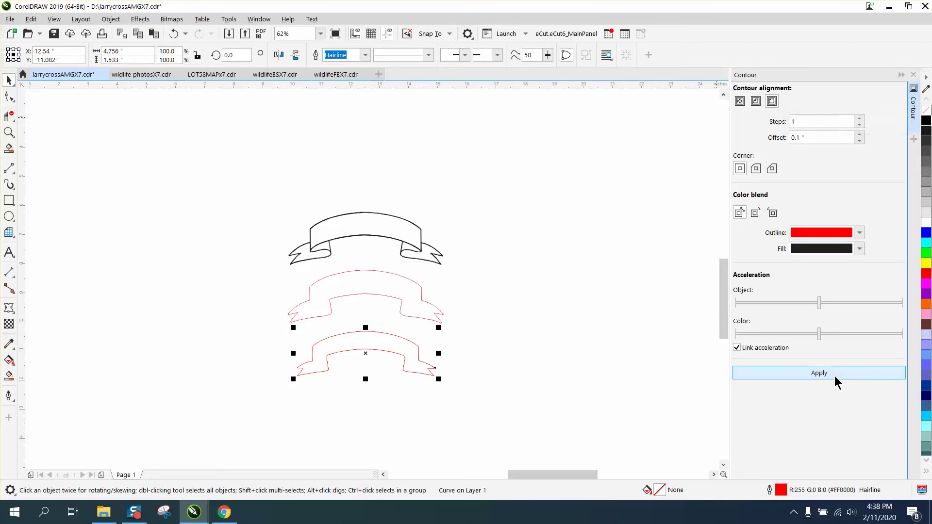
pyautogui.click(817, 374)
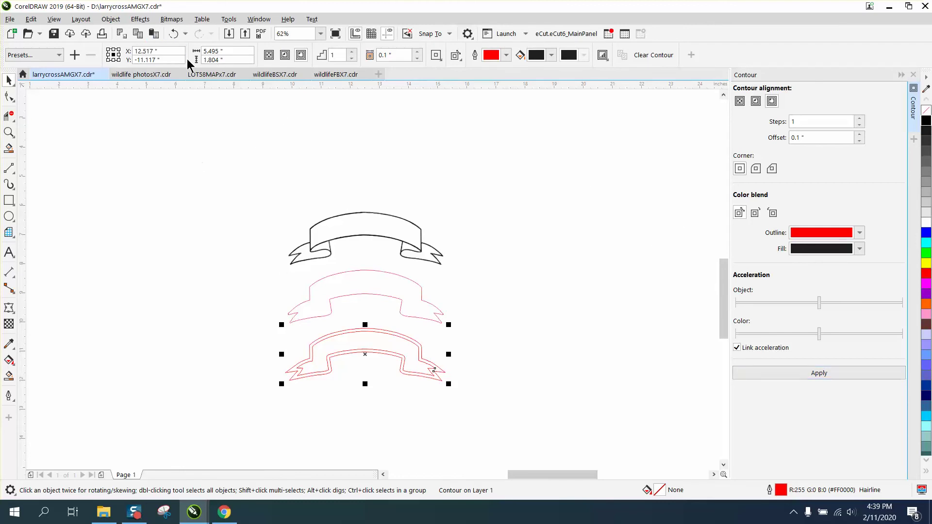
pyautogui.click(173, 33)
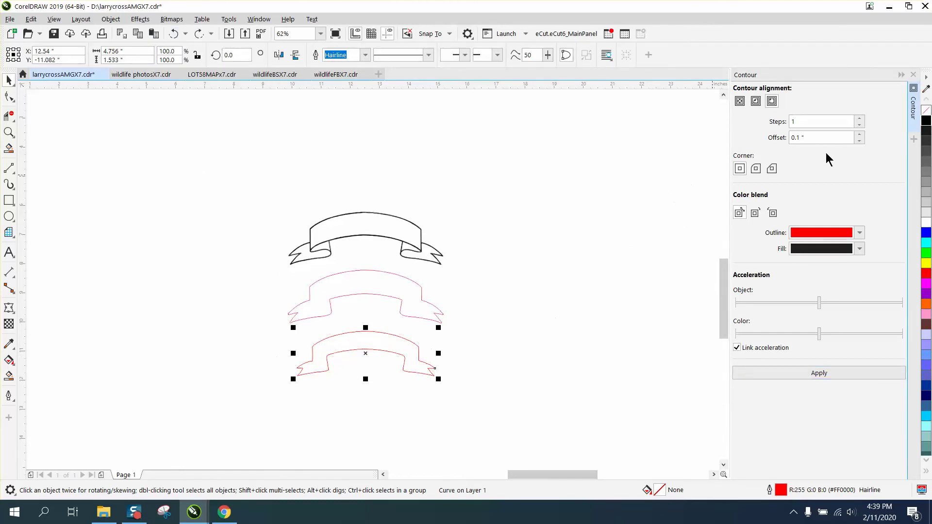
pyautogui.moveTo(822, 138); pyautogui.dragTo(757, 144)
pyautogui.write('0.2')
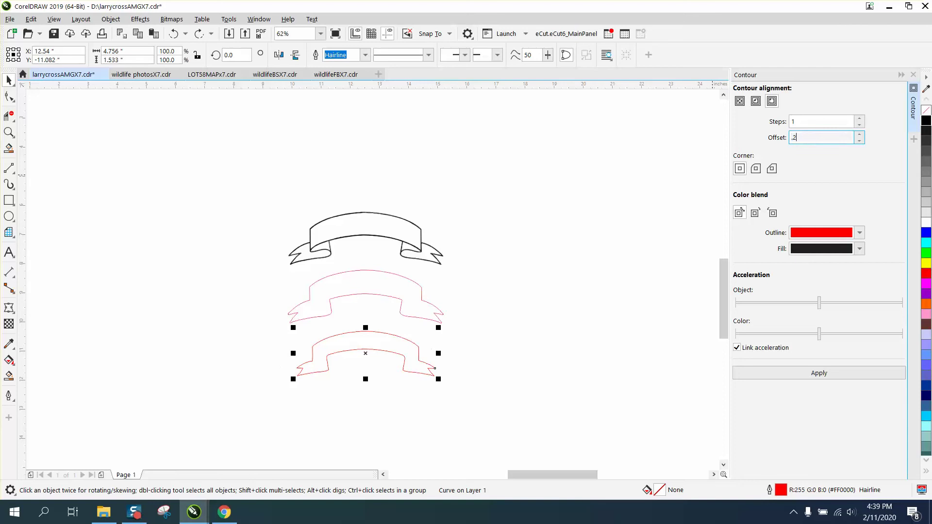
pyautogui.click(823, 375)
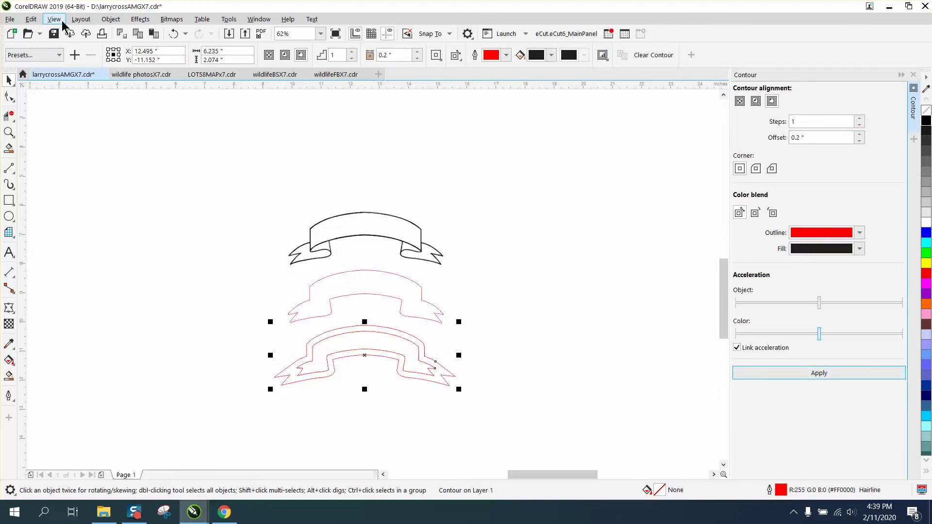
# Step: Break the outside contour apart from the small ribbon and select the small curve
pyautogui.click(110, 19)
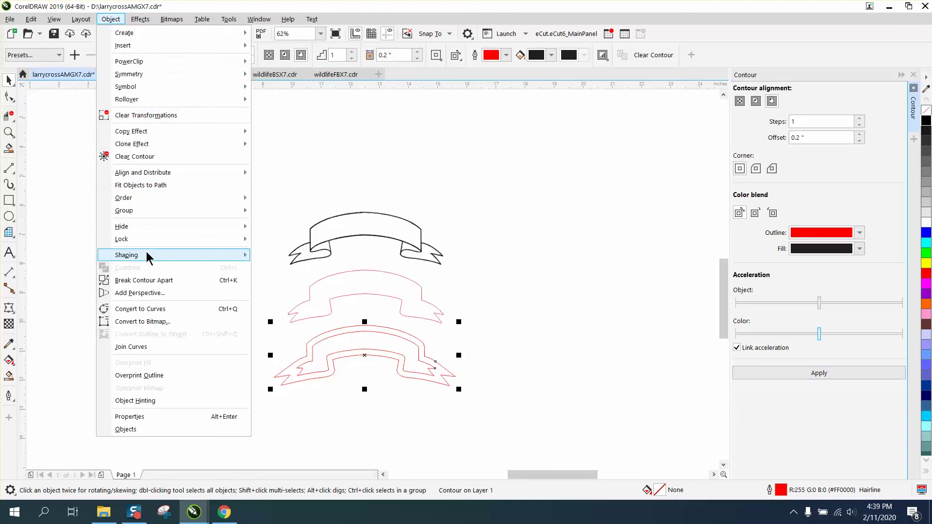
pyautogui.click(149, 282)
pyautogui.click(363, 339)
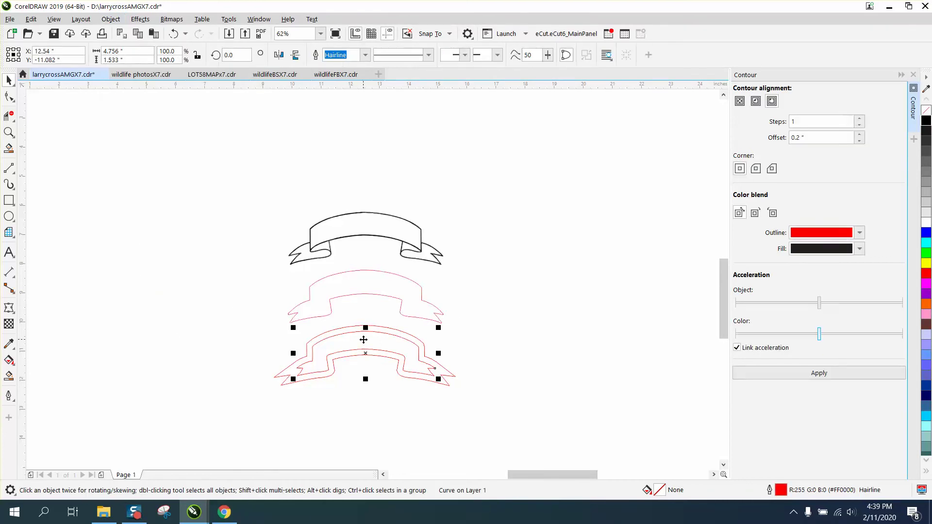
# Step: Nudge the small ribbon right and move the larger contour up around the black banner
pyautogui.press('Right')
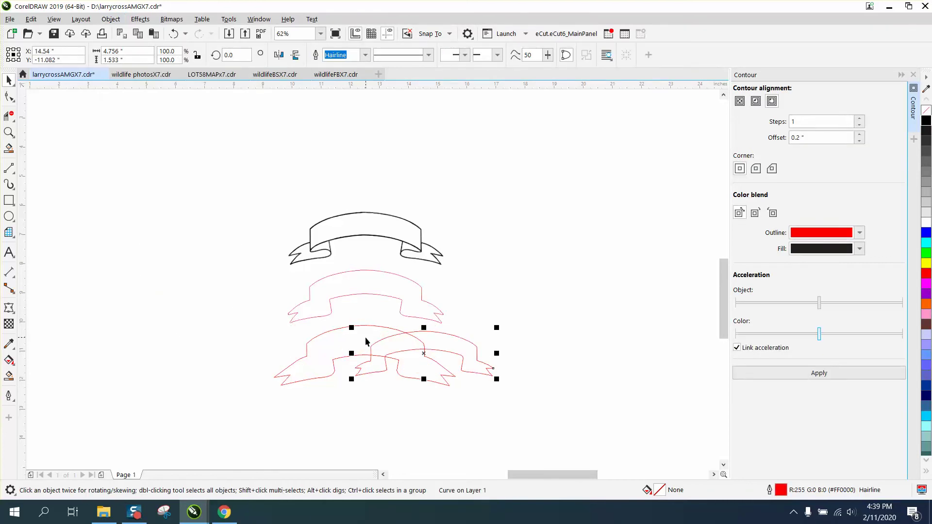
pyautogui.press('Right')
pyautogui.click(366, 334)
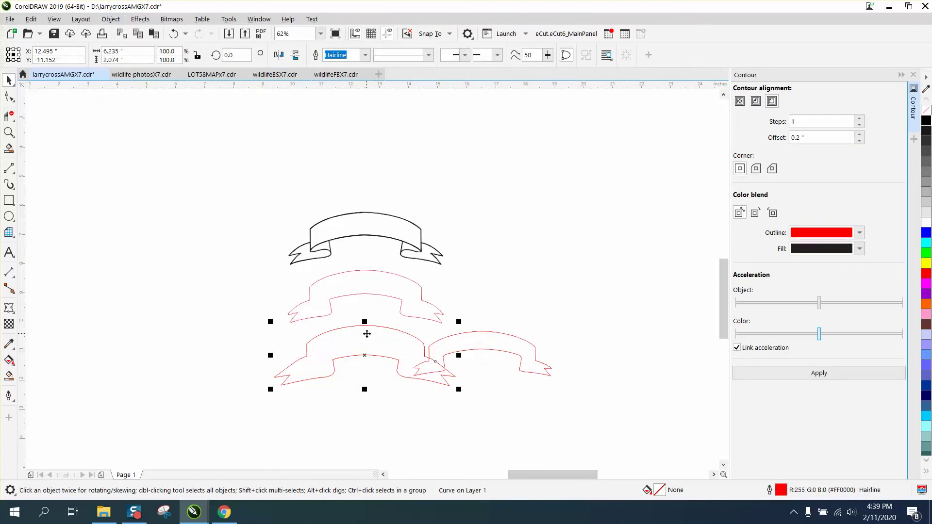
pyautogui.press('Up')
pyautogui.press('Up')
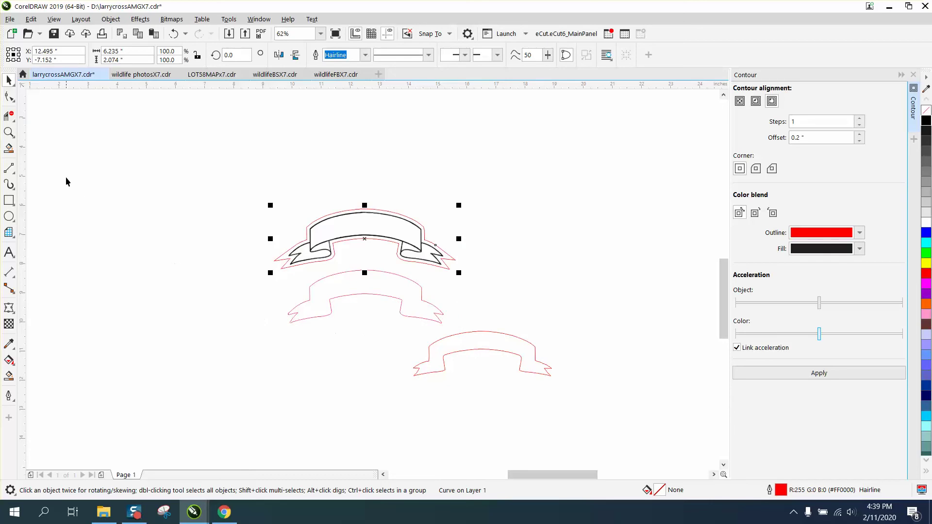
pyautogui.click(8, 132)
pyautogui.moveTo(258, 165); pyautogui.dragTo(612, 336)
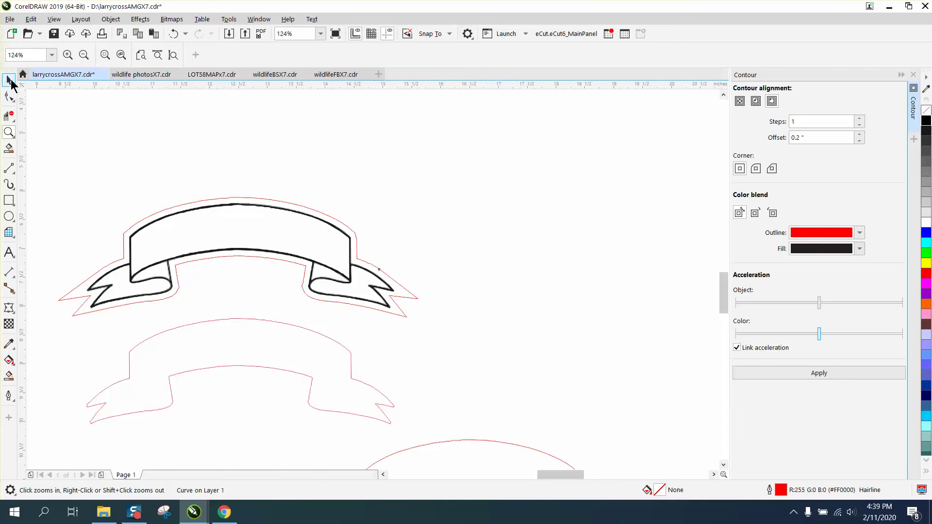
pyautogui.click(10, 80)
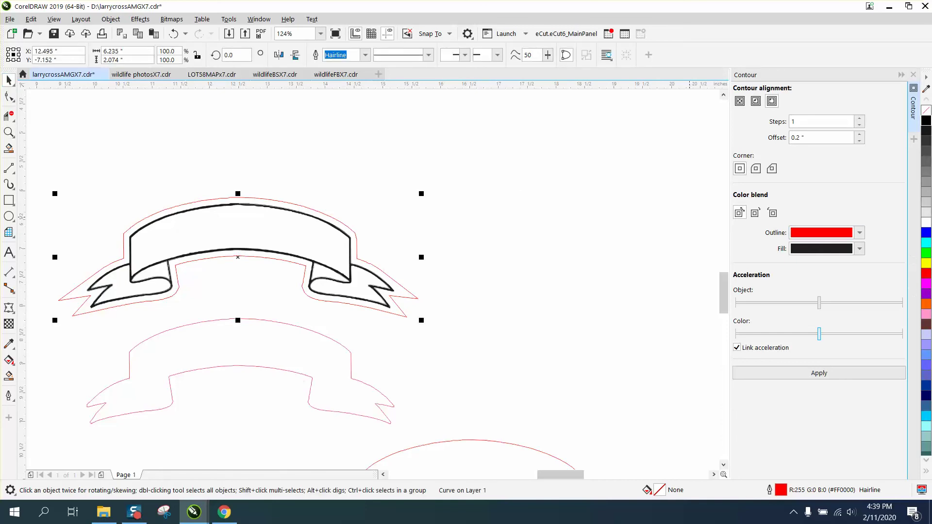
# Step: Make the banner border black with a 3.0 pt outline that scales with the object
pyautogui.rightClick(927, 124)
pyautogui.doubleClick(780, 489)
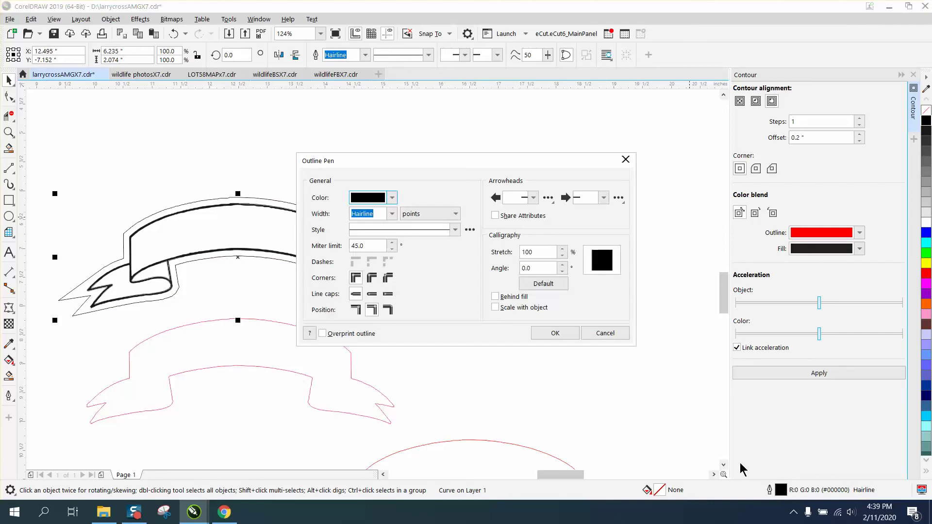
pyautogui.click(392, 213)
pyautogui.click(364, 284)
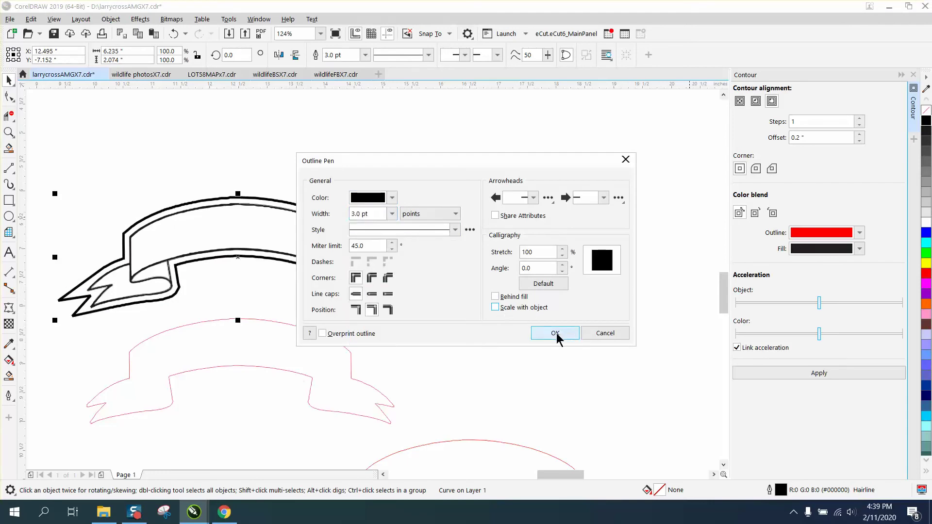
pyautogui.click(496, 307)
pyautogui.click(551, 334)
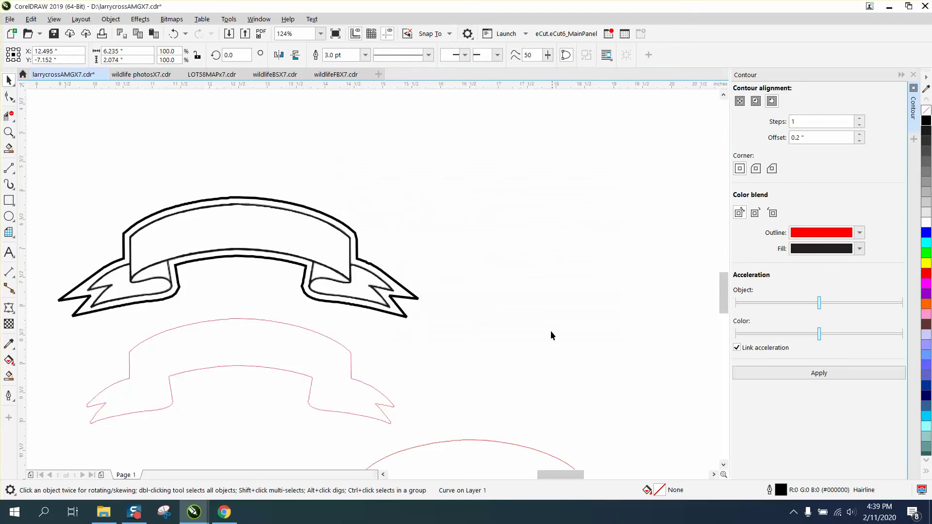
pyautogui.click(460, 218)
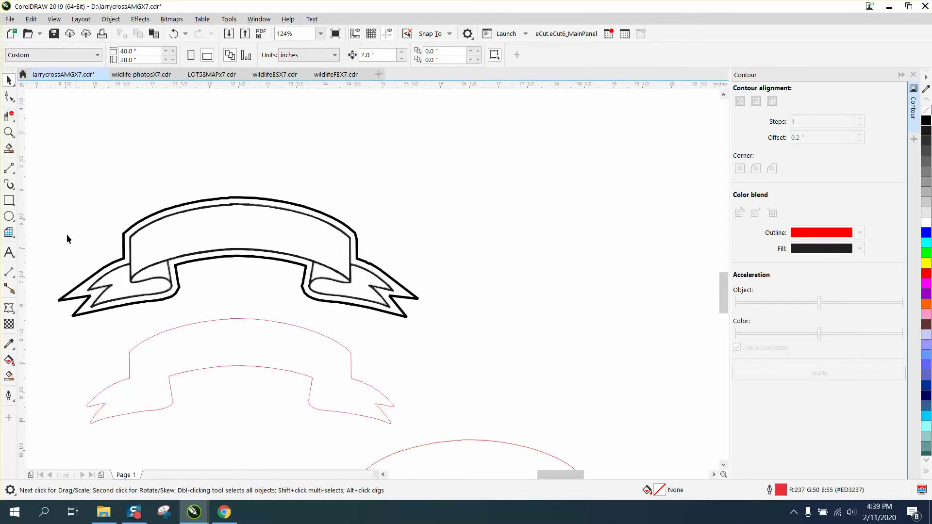
# Step: Smart-fill the ribbon's outline band brown, then undo that fill
pyautogui.click(9, 376)
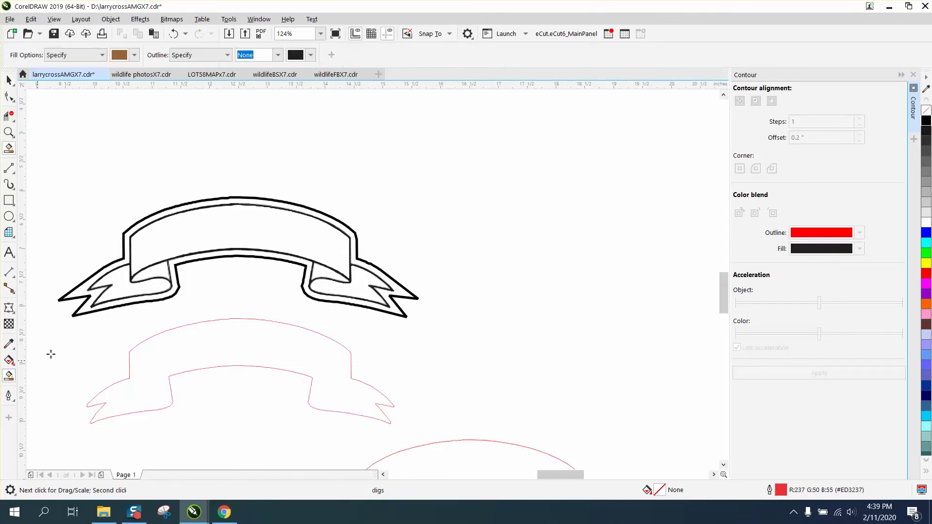
pyautogui.click(79, 289)
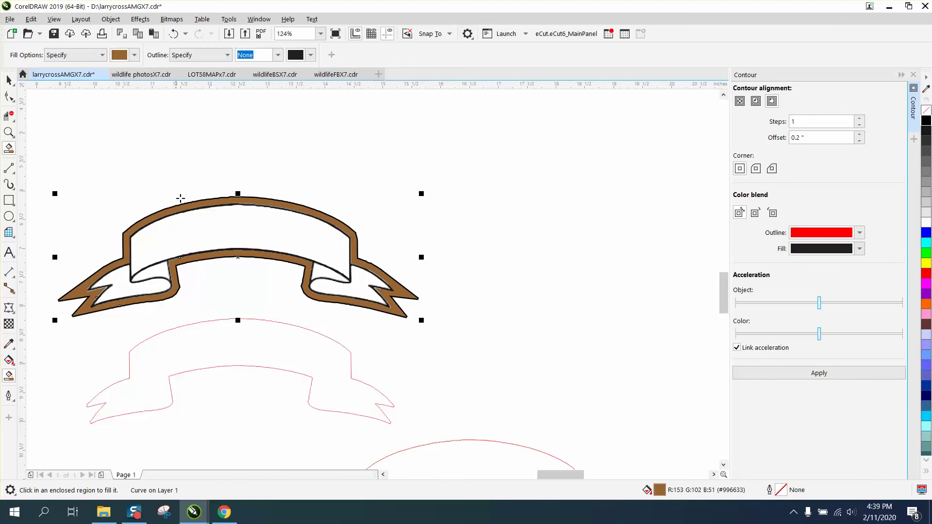
pyautogui.click(9, 80)
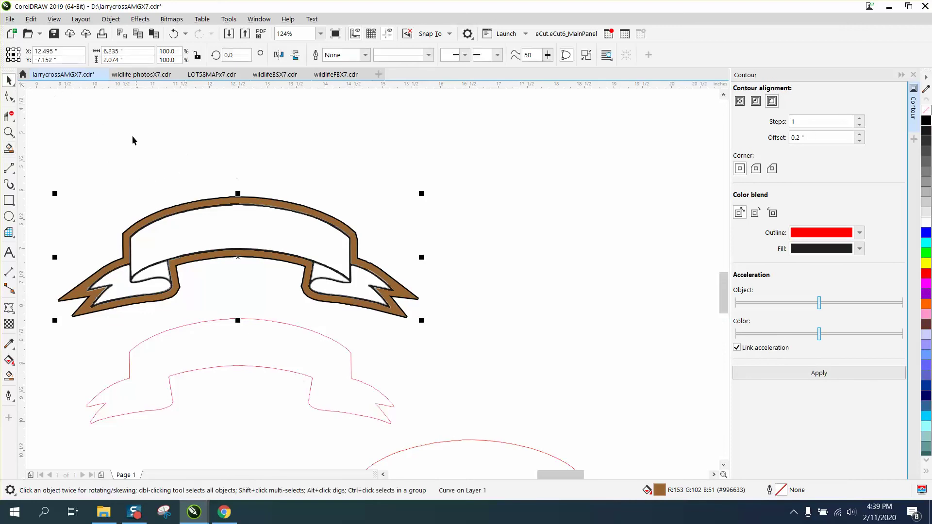
pyautogui.click(174, 34)
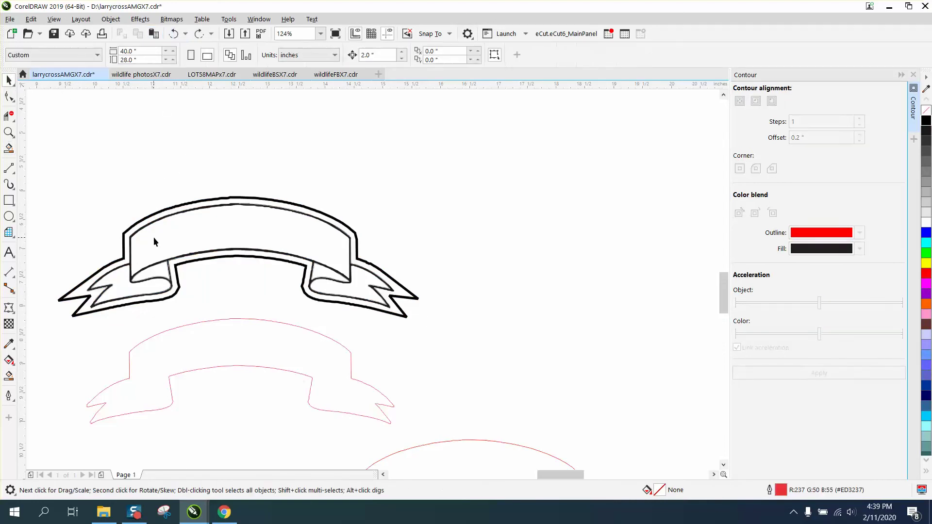
# Step: Smart-fill the banner's upper centre regions with black
pyautogui.click(9, 376)
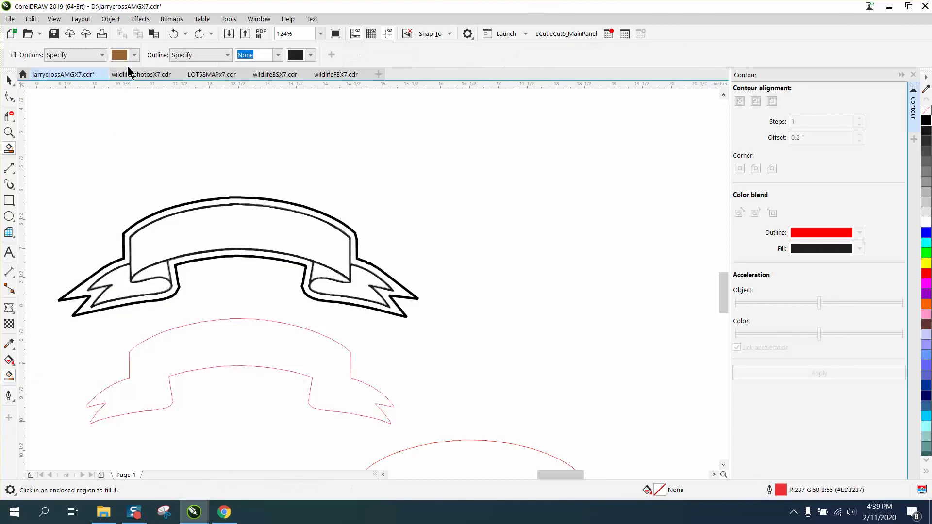
pyautogui.click(131, 55)
pyautogui.click(130, 115)
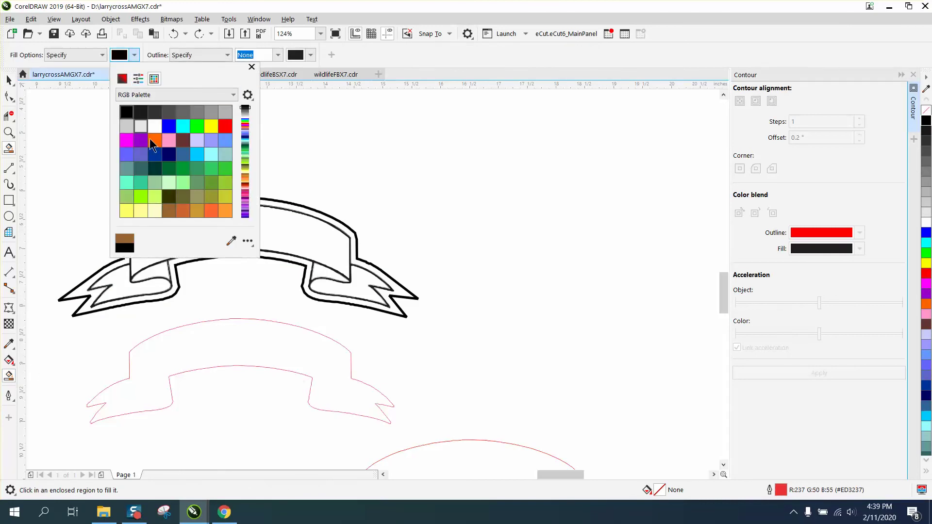
pyautogui.click(278, 219)
pyautogui.click(346, 267)
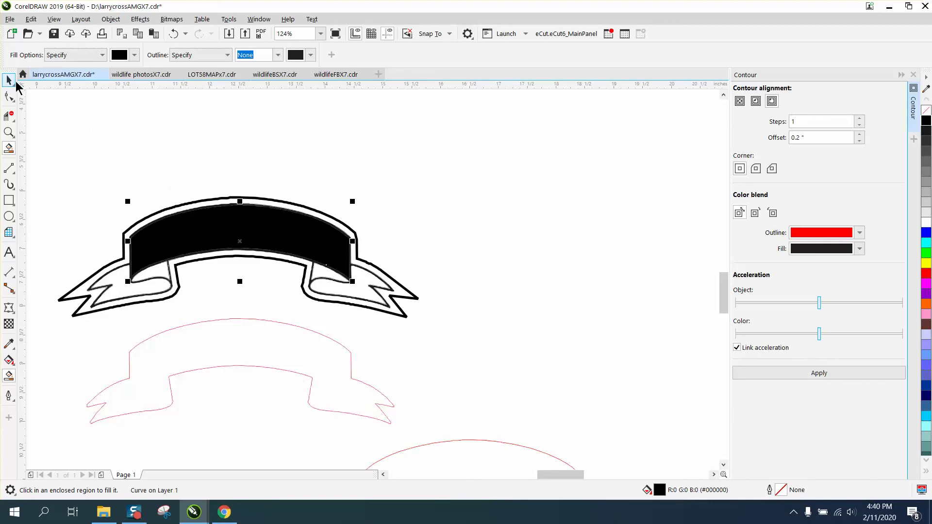
pyautogui.click(9, 80)
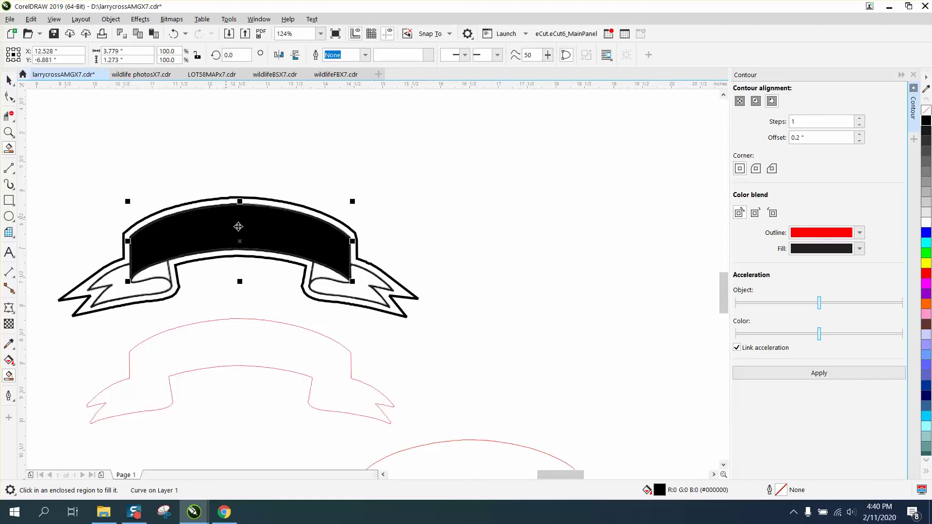
# Step: Zoom in and out to inspect the banner and the upper red ribbon outline
pyautogui.click(8, 131)
pyautogui.moveTo(76, 315); pyautogui.dragTo(506, 480)
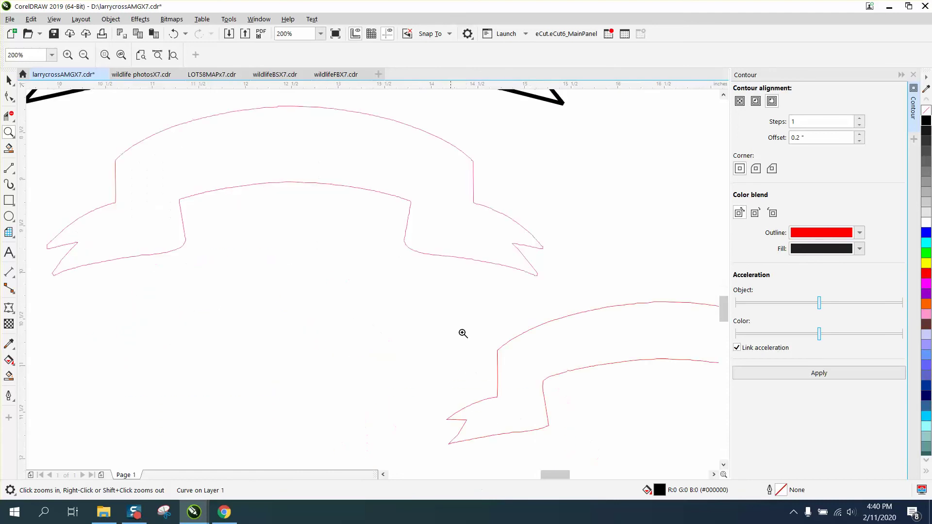
pyautogui.rightClick(451, 242)
pyautogui.moveTo(273, 159); pyautogui.dragTo(539, 291)
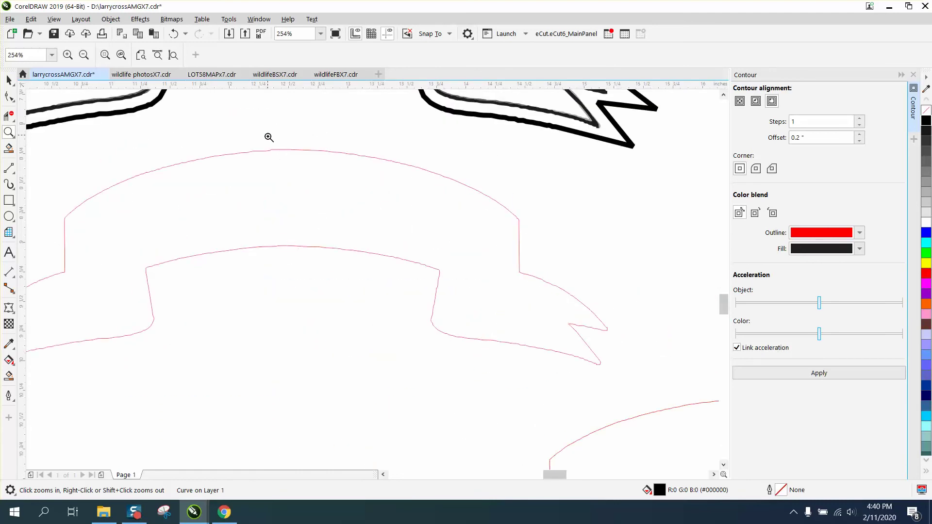
pyautogui.rightClick(300, 218)
# Step: Nudge the upper red outline, then drag the black banner and its contour right
pyautogui.click(9, 80)
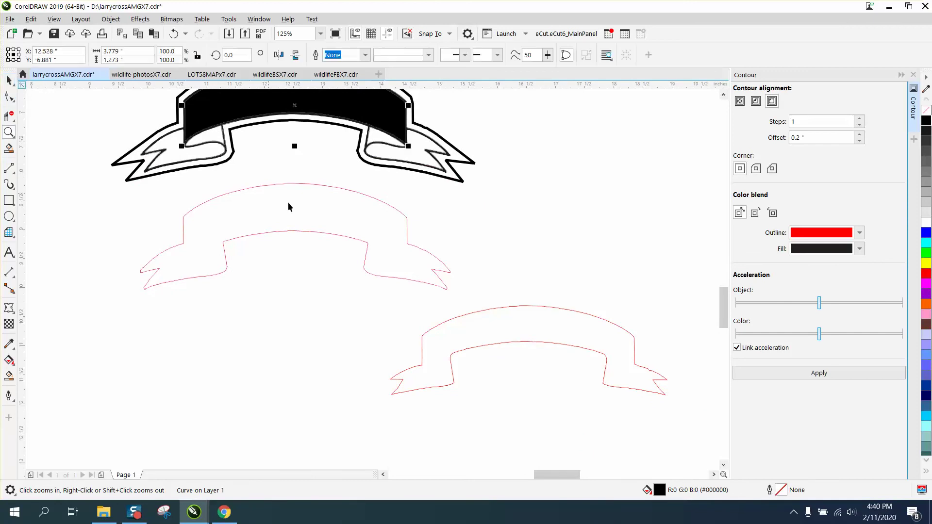
pyautogui.press('space')
pyautogui.click(308, 185)
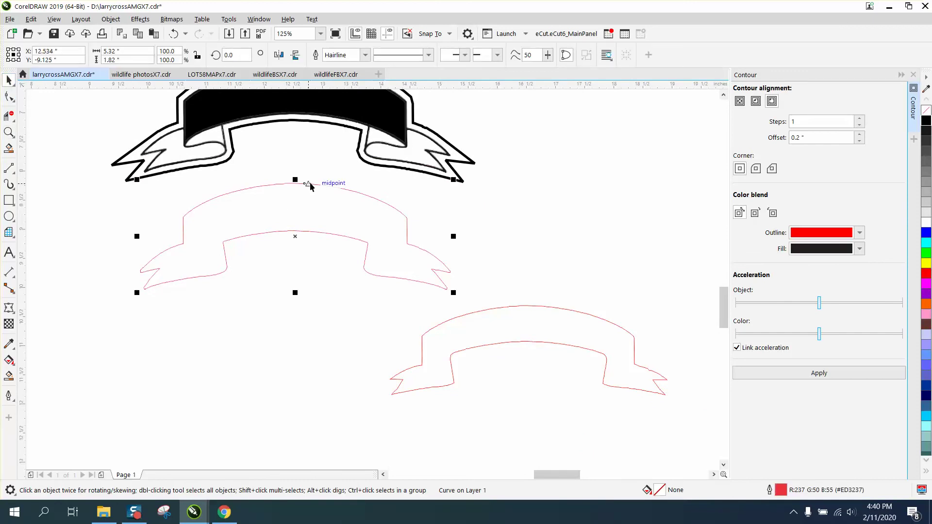
pyautogui.hotkey('ctrl', 'z')
pyautogui.scroll(-4, 326, 186)
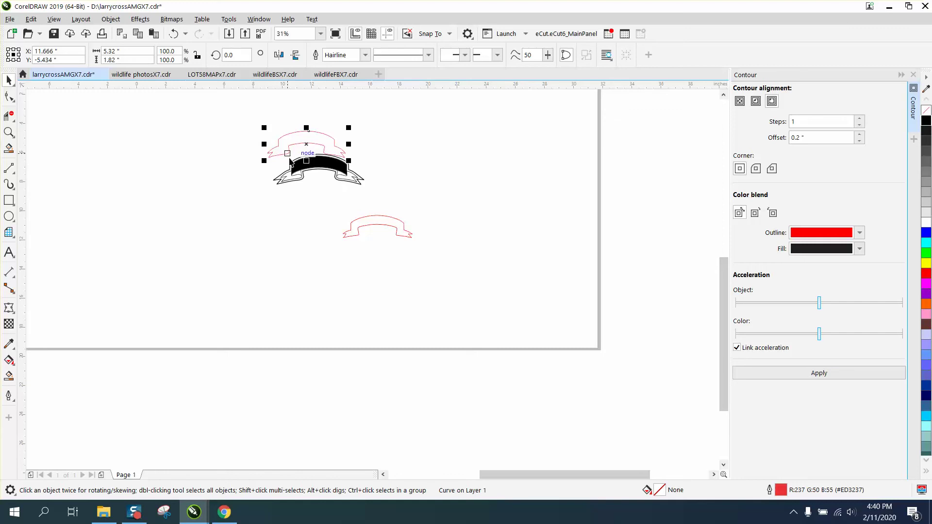
pyautogui.moveTo(267, 138); pyautogui.dragTo(381, 189)
pyautogui.moveTo(318, 169); pyautogui.dragTo(478, 188)
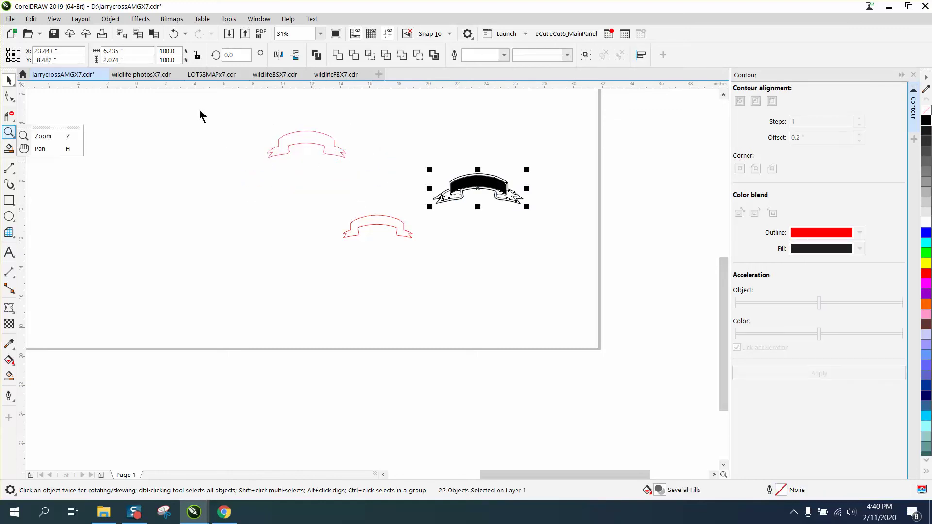
# Step: Draw a vertical 2-point line centered across the upper-left red ribbon outline
pyautogui.click(62, 137)
pyautogui.moveTo(251, 119); pyautogui.dragTo(418, 181)
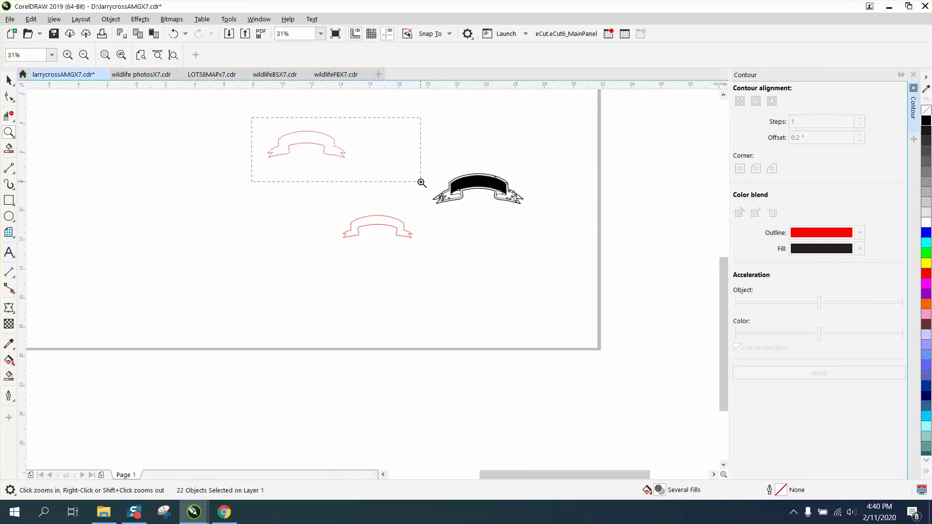
pyautogui.click(8, 170)
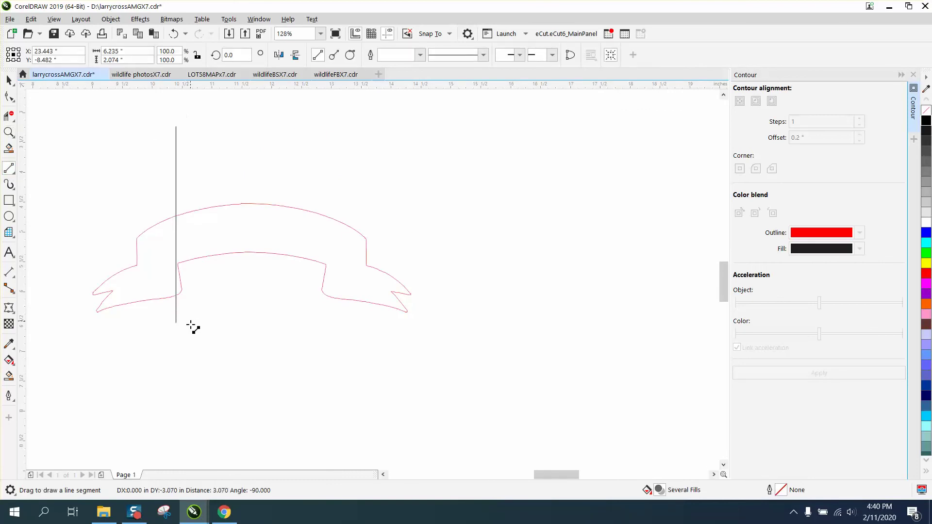
pyautogui.moveTo(188, 143); pyautogui.dragTo(198, 362)
pyautogui.press('p')
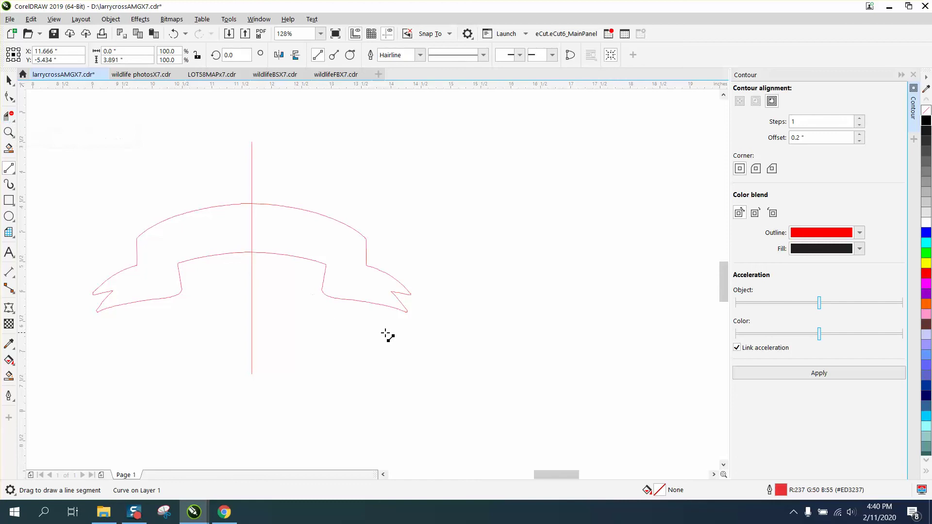
# Step: Remove the outline's right half with Virtual Segment Delete, then delete the cutting line
pyautogui.click(9, 115)
pyautogui.moveTo(282, 184); pyautogui.dragTo(438, 332)
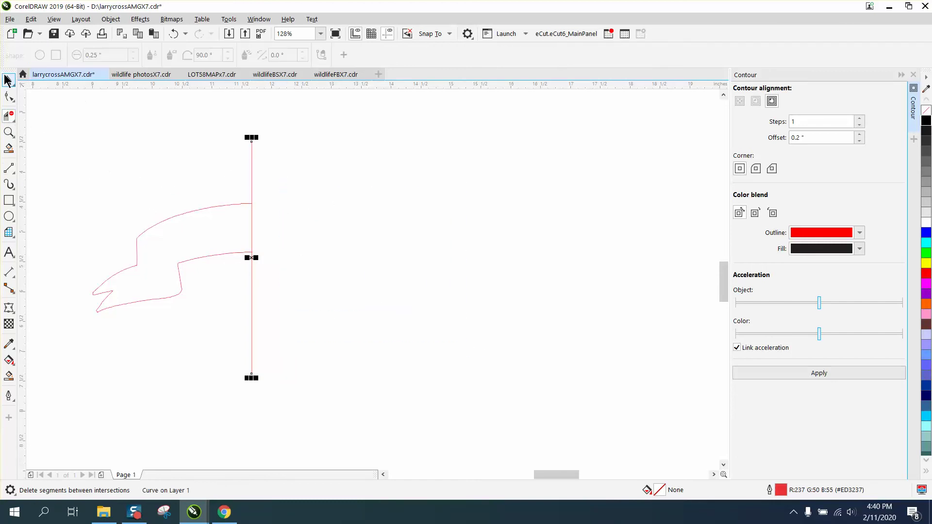
pyautogui.click(9, 80)
pyautogui.press('Delete')
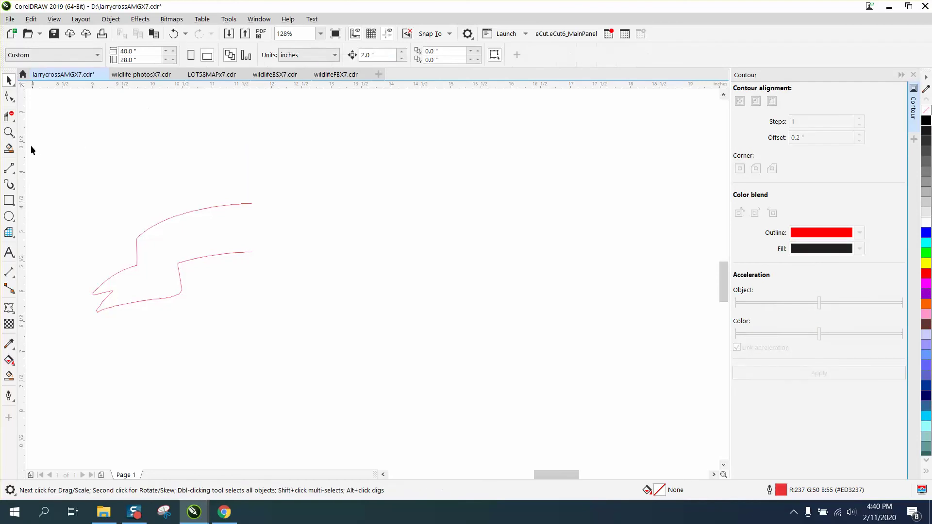
# Step: Smooth the top edge of the half ribbon curve and check its node count
pyautogui.click(9, 132)
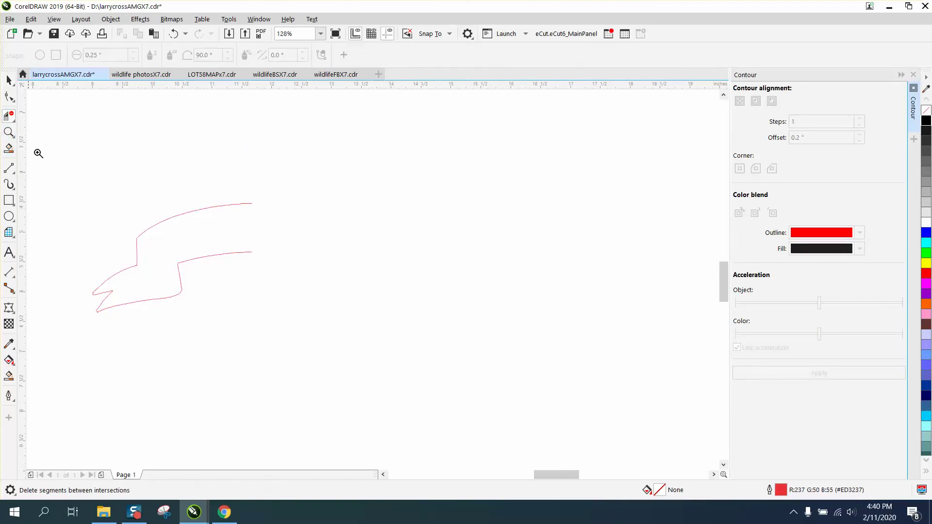
pyautogui.moveTo(55, 176)
pyautogui.mouseDown()
pyautogui.moveTo(271, 301)
pyautogui.moveTo(430, 349)
pyautogui.mouseUp()
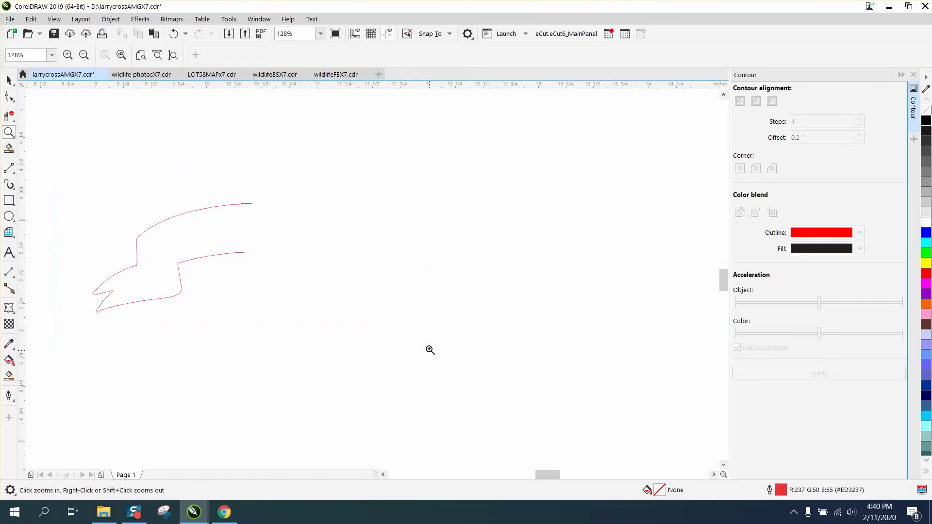
pyautogui.click(15, 100)
pyautogui.click(41, 115)
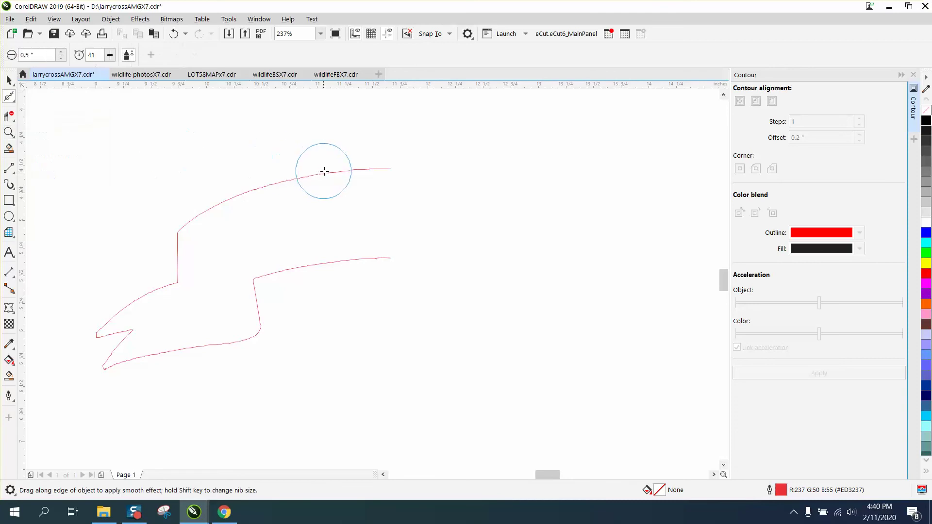
pyautogui.click(364, 172)
pyautogui.moveTo(375, 170)
pyautogui.mouseDown()
pyautogui.moveTo(261, 190)
pyautogui.moveTo(190, 226)
pyautogui.moveTo(174, 283)
pyautogui.moveTo(121, 307)
pyautogui.moveTo(102, 345)
pyautogui.moveTo(129, 357)
pyautogui.moveTo(239, 354)
pyautogui.moveTo(253, 337)
pyautogui.moveTo(269, 346)
pyautogui.moveTo(244, 256)
pyautogui.mouseUp()
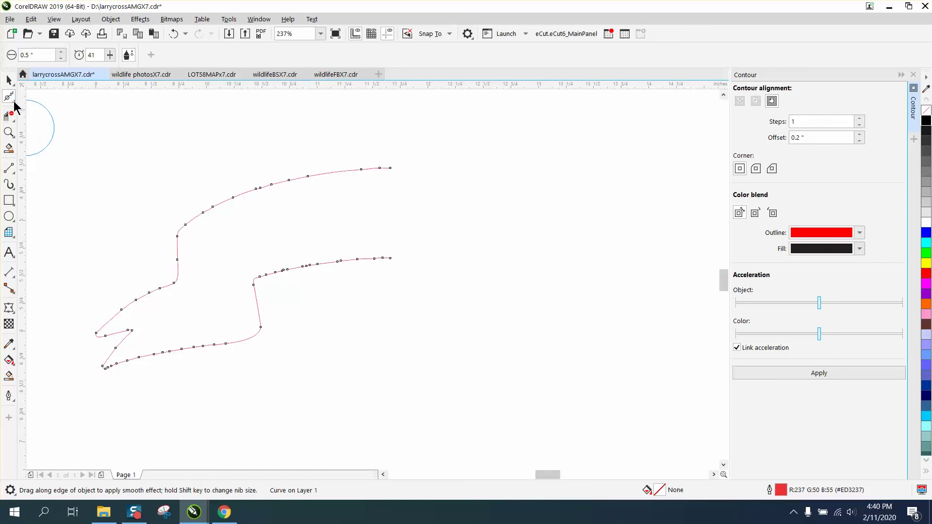
pyautogui.click(13, 102)
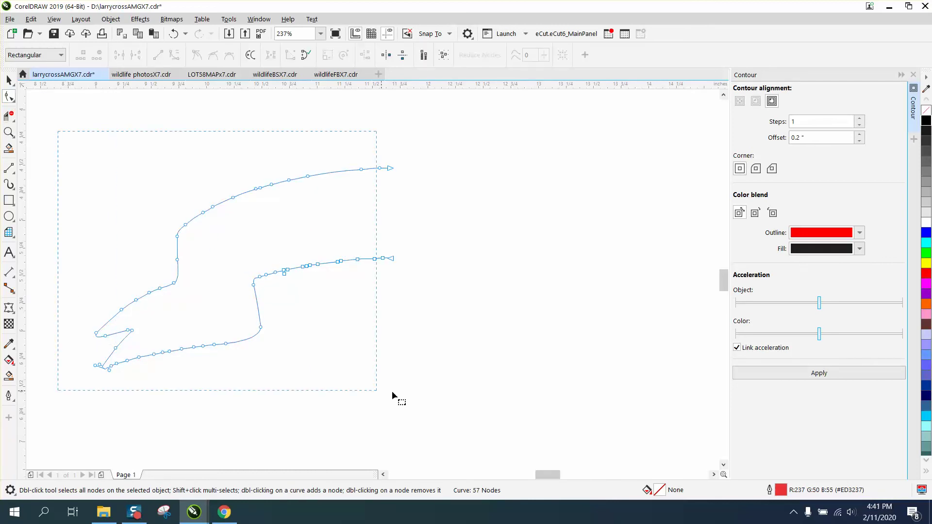
pyautogui.moveTo(392, 397); pyautogui.dragTo(407, 400)
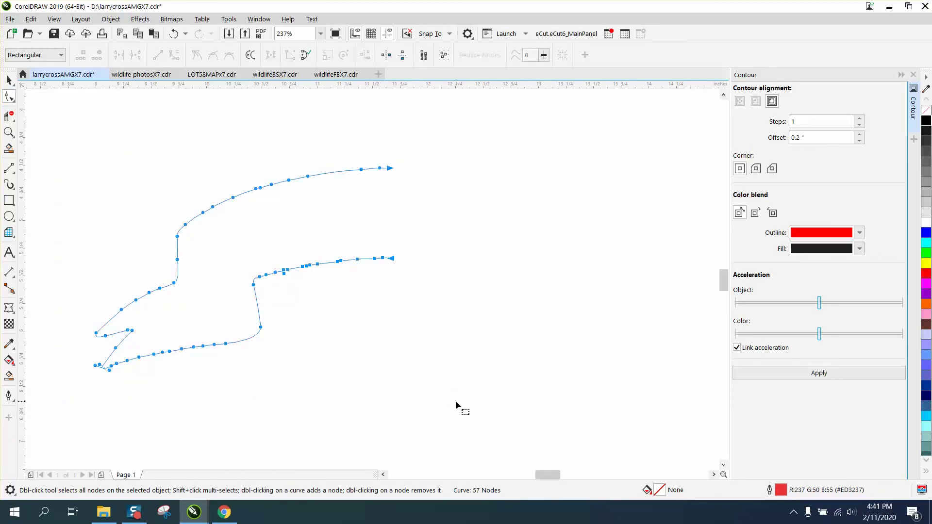
# Step: Smooth the lower edge, confirming the curve now has 24 nodes
pyautogui.click(11, 98)
pyautogui.click(45, 115)
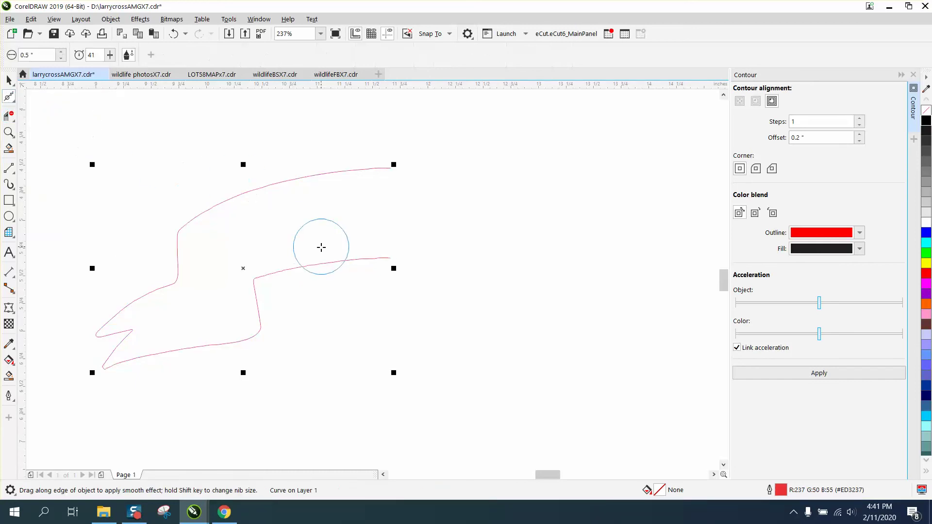
pyautogui.moveTo(335, 263)
pyautogui.mouseDown()
pyautogui.moveTo(366, 262)
pyautogui.moveTo(295, 267)
pyautogui.moveTo(307, 267)
pyautogui.moveTo(259, 293)
pyautogui.moveTo(206, 356)
pyautogui.moveTo(150, 366)
pyautogui.moveTo(213, 356)
pyautogui.moveTo(118, 369)
pyautogui.moveTo(129, 323)
pyautogui.moveTo(179, 241)
pyautogui.moveTo(244, 191)
pyautogui.moveTo(376, 171)
pyautogui.mouseUp()
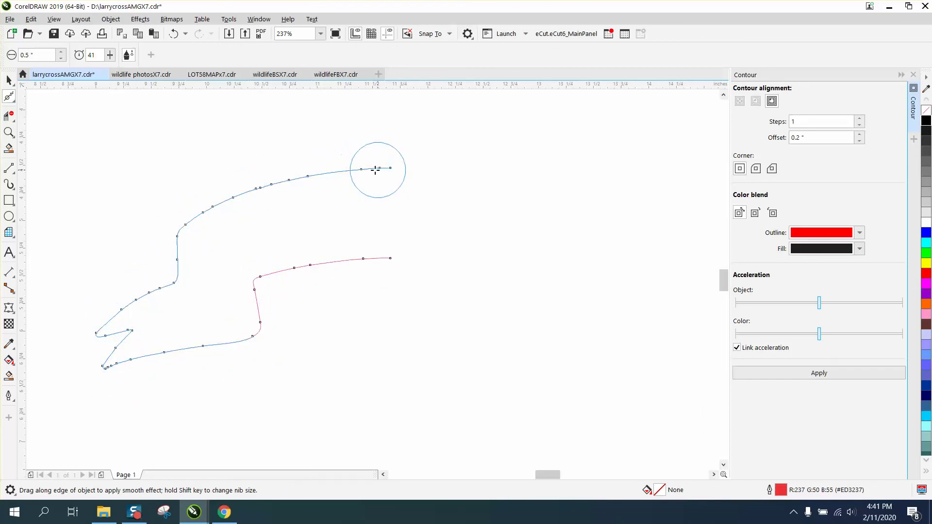
pyautogui.click(14, 100)
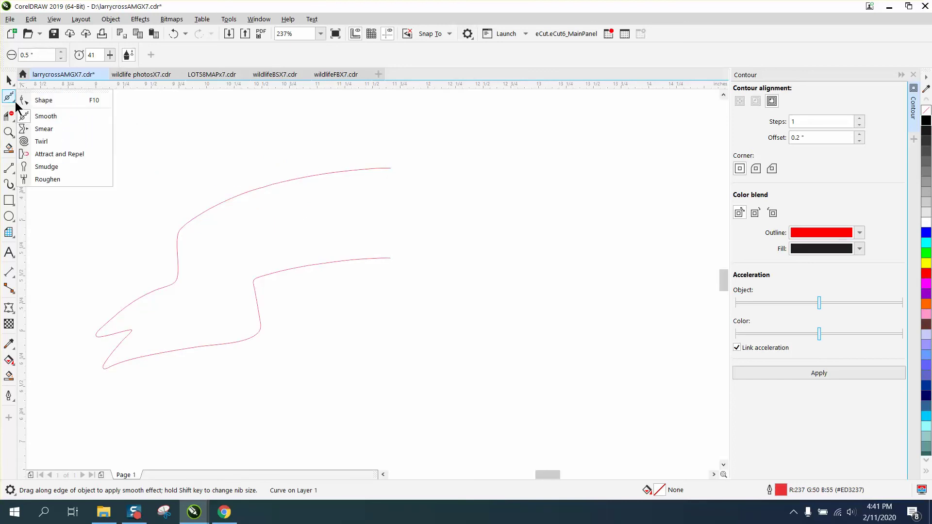
pyautogui.click(36, 97)
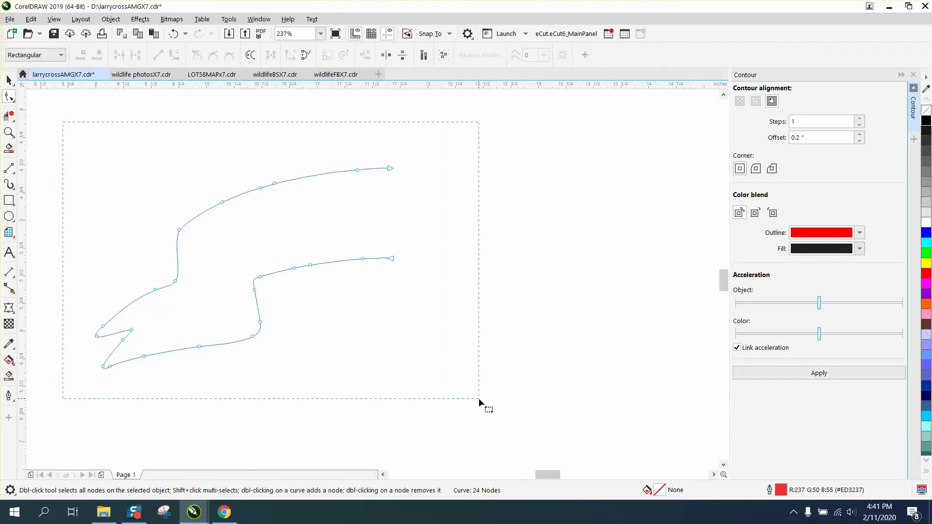
pyautogui.moveTo(479, 398); pyautogui.dragTo(481, 399)
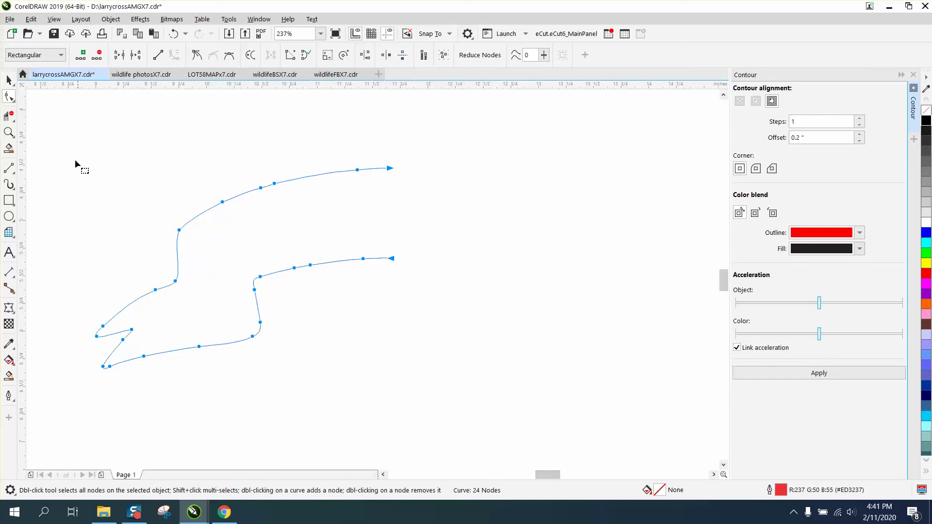
pyautogui.click(9, 80)
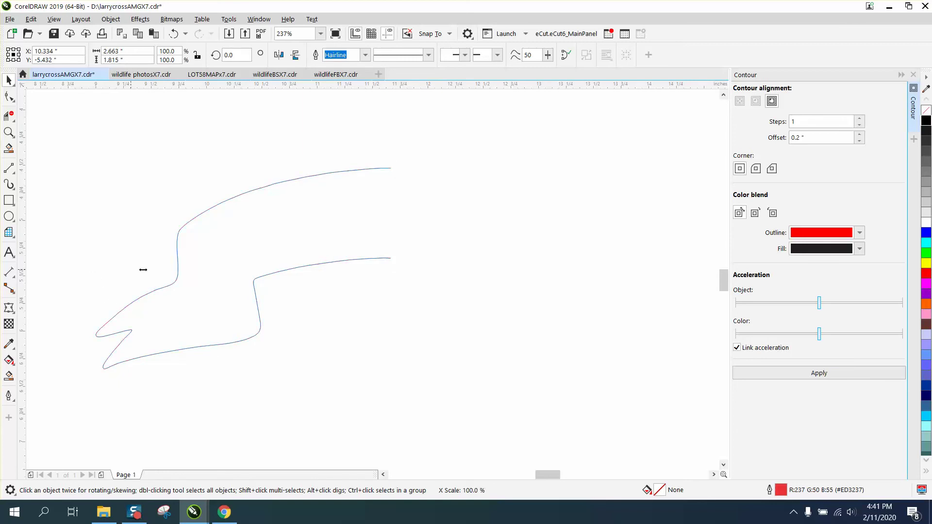
# Step: Mirror-copy the half outline into a full ribbon and Smart Fill its enclosed area black
pyautogui.moveTo(93, 268); pyautogui.dragTo(391, 272)
pyautogui.scroll(-3, 272, 327)
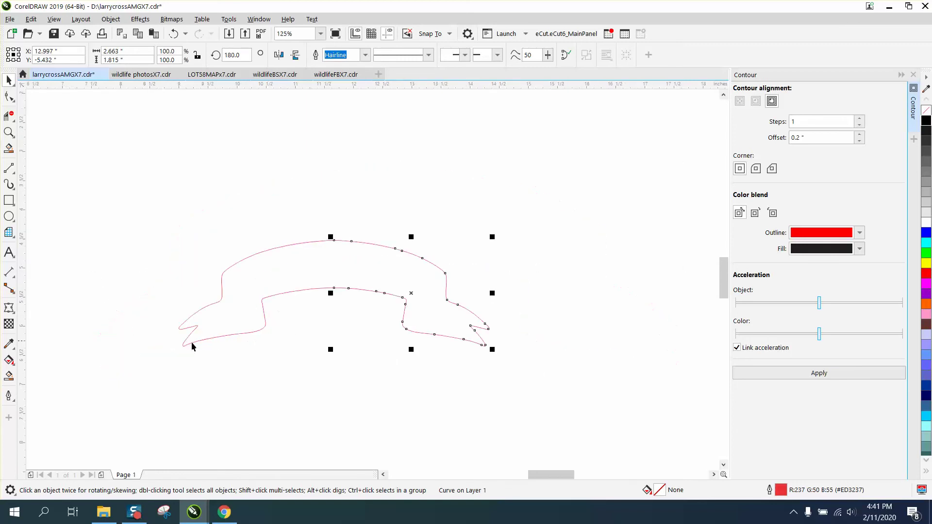
pyautogui.click(9, 375)
pyautogui.click(312, 272)
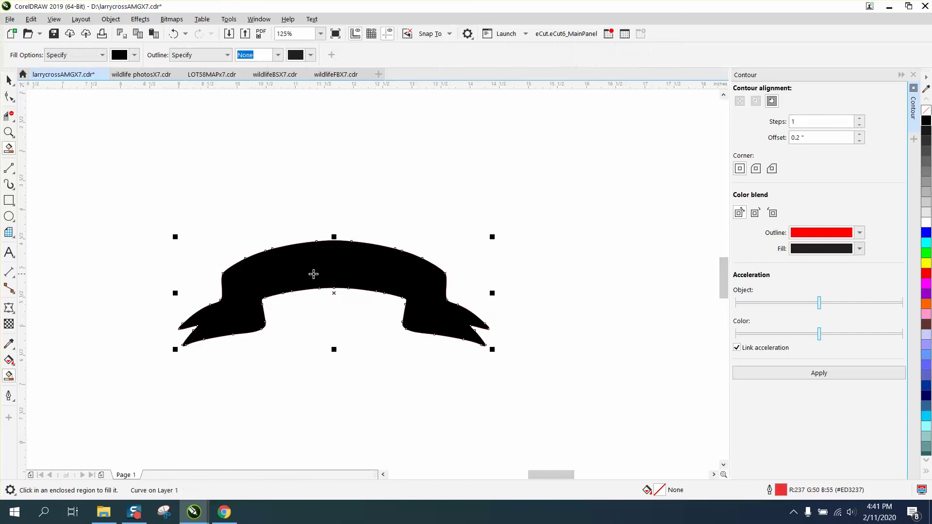
# Step: Move the filled ribbon above the red outline, with no fill and a black outline
pyautogui.click(9, 80)
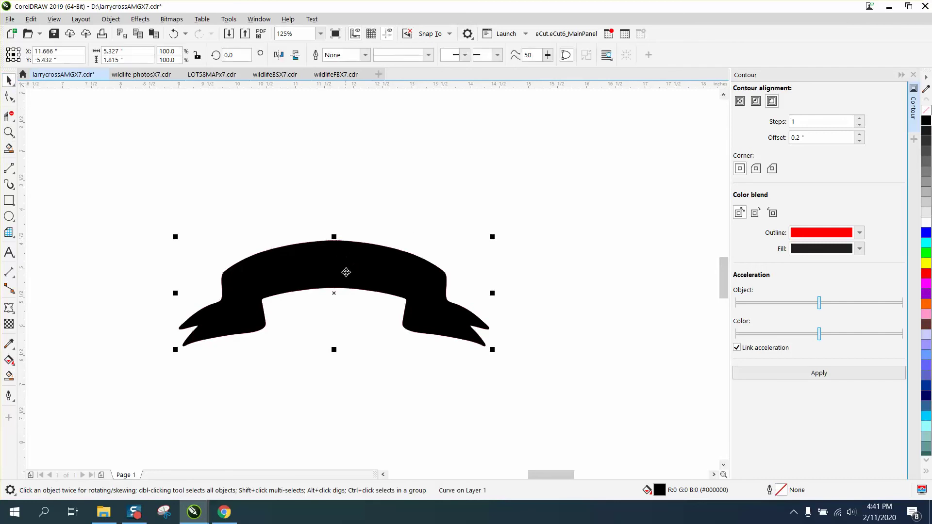
pyautogui.moveTo(334, 293); pyautogui.dragTo(334, 184)
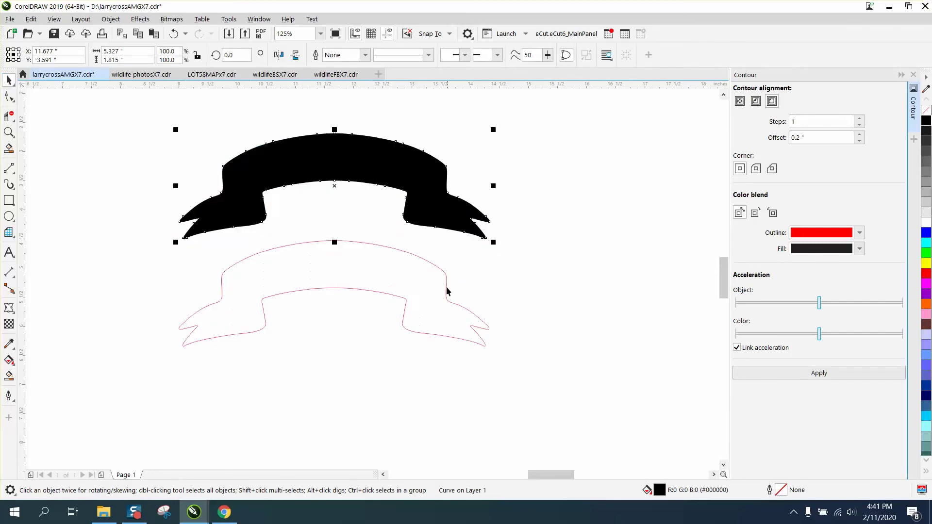
pyautogui.click(926, 109)
pyautogui.rightClick(925, 121)
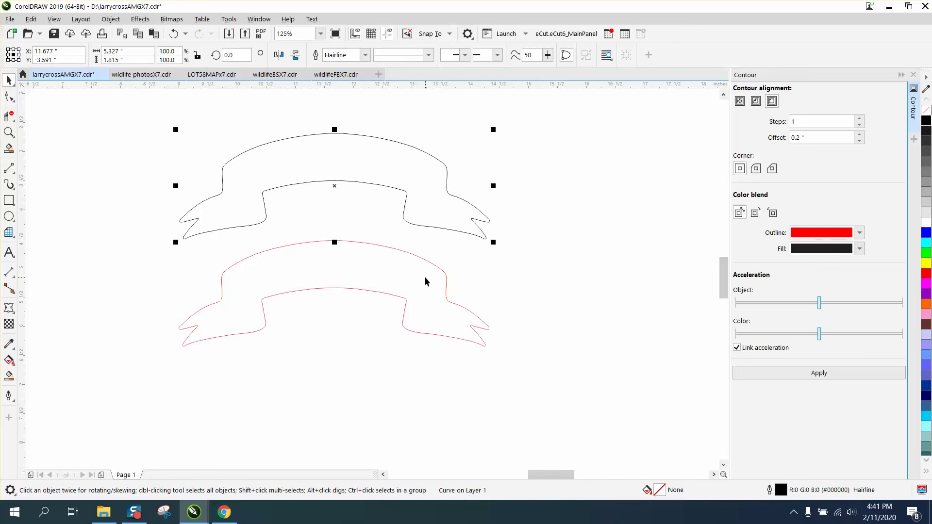